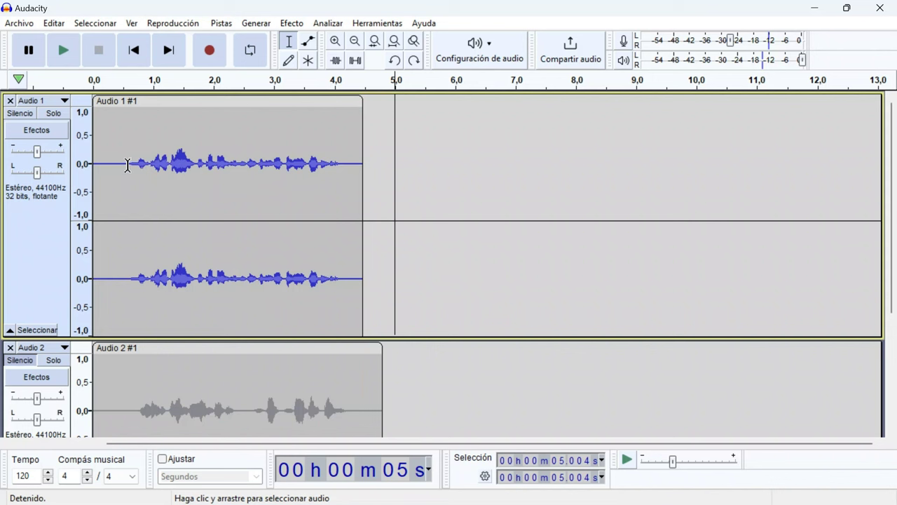
Step: Trim the Audio 1 clip to the range from about 0.6 to 4.1 s, move it to the timeline start, and play it
left_click_drag(131, 165, 339, 224)
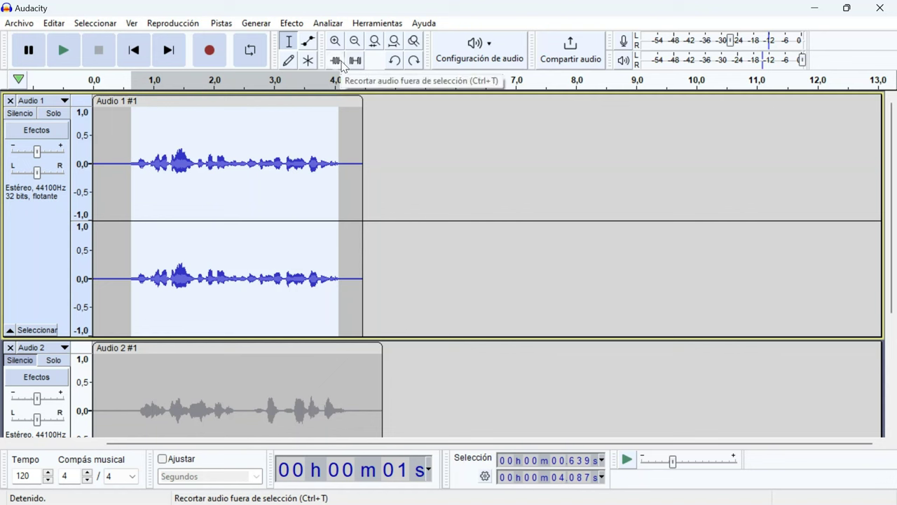
key("ctrl+t")
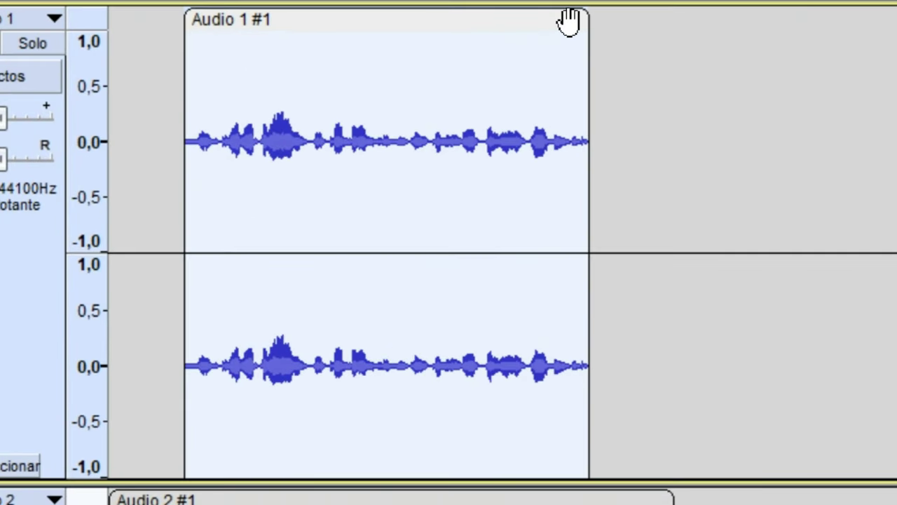
left_click_drag(569, 21, 499, 21)
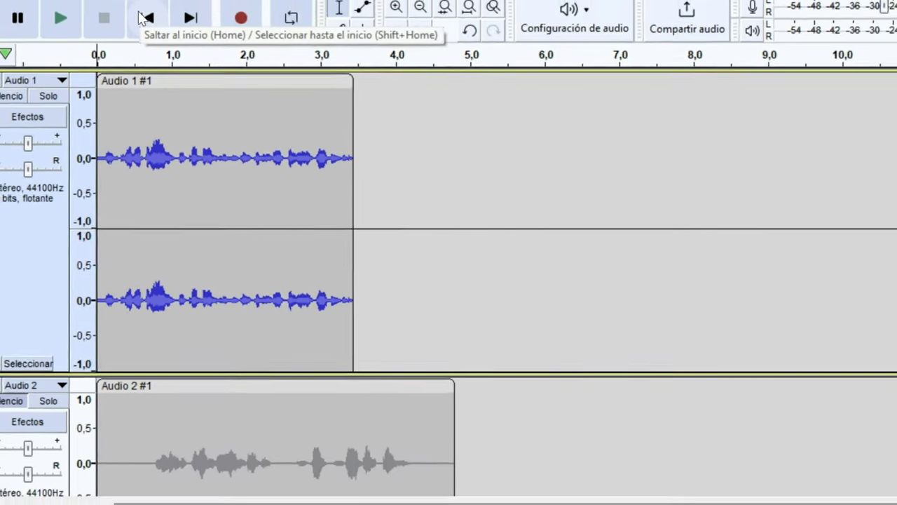
key("space")
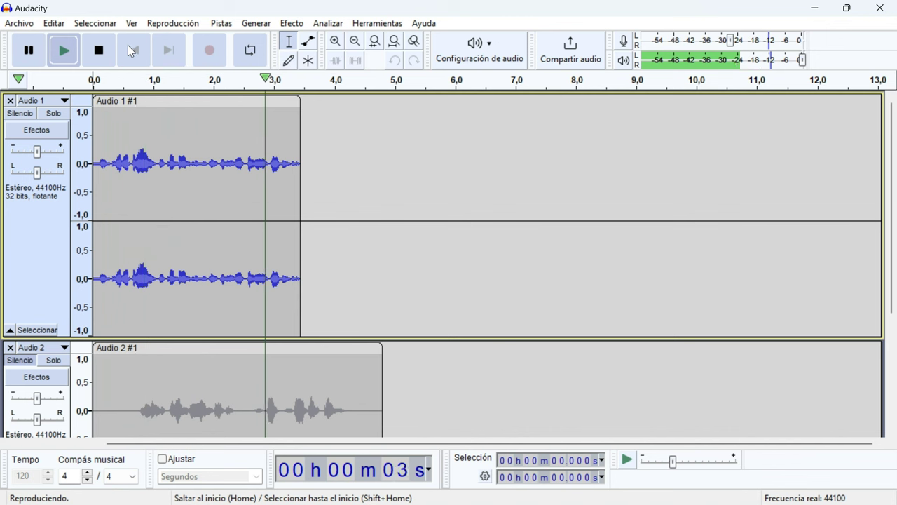
key("space")
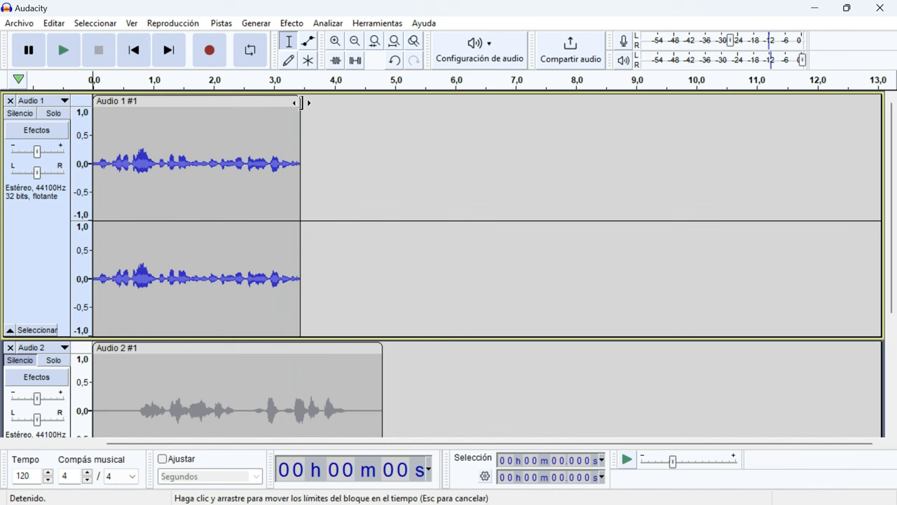
Step: Stretch the end of the Audio 1 clip to slow it to 80% speed and play it back
key("alt")
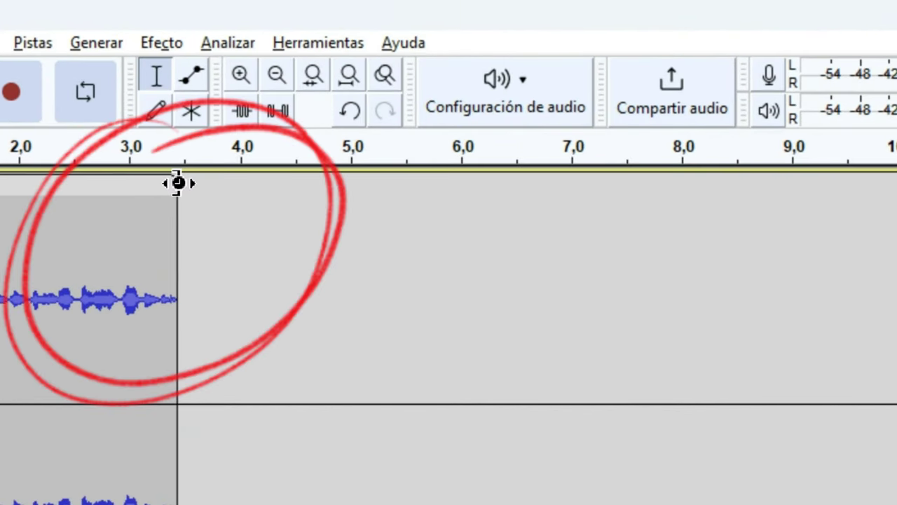
left_click_drag(178, 183, 270, 188)
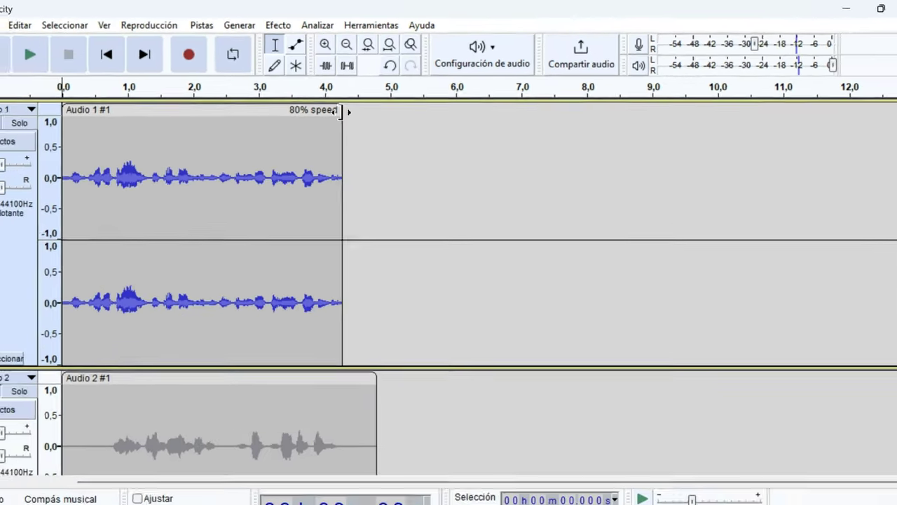
key("space")
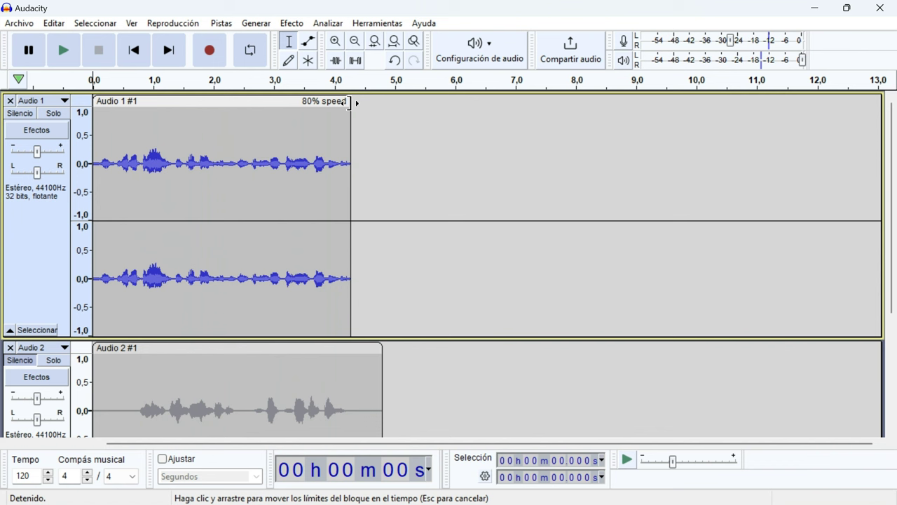
Step: Compress the Audio 1 clip from its end to reach 120% speed and play it back
key("alt")
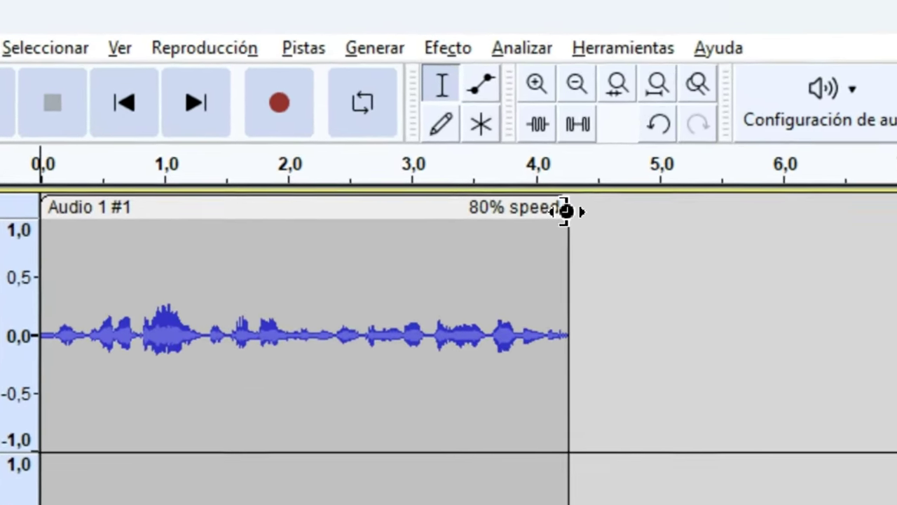
left_click_drag(640, 247, 484, 248)
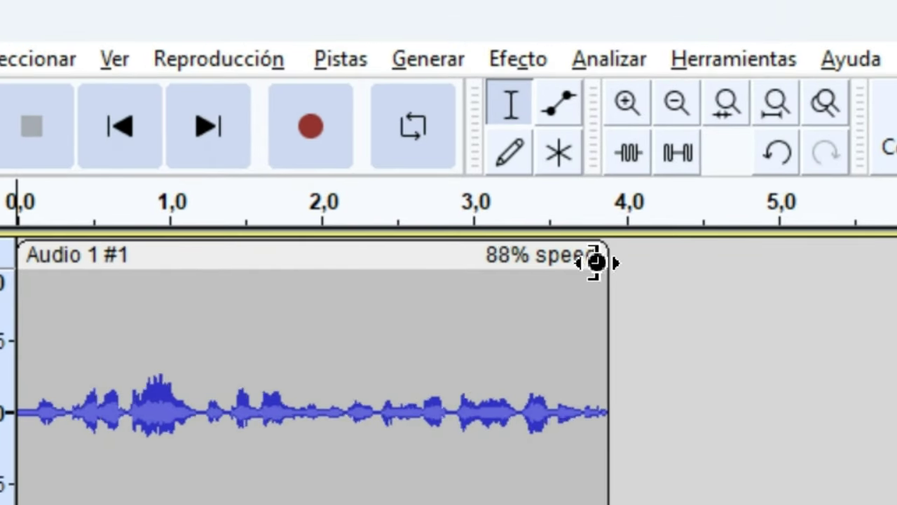
left_click_drag(497, 277, 449, 277)
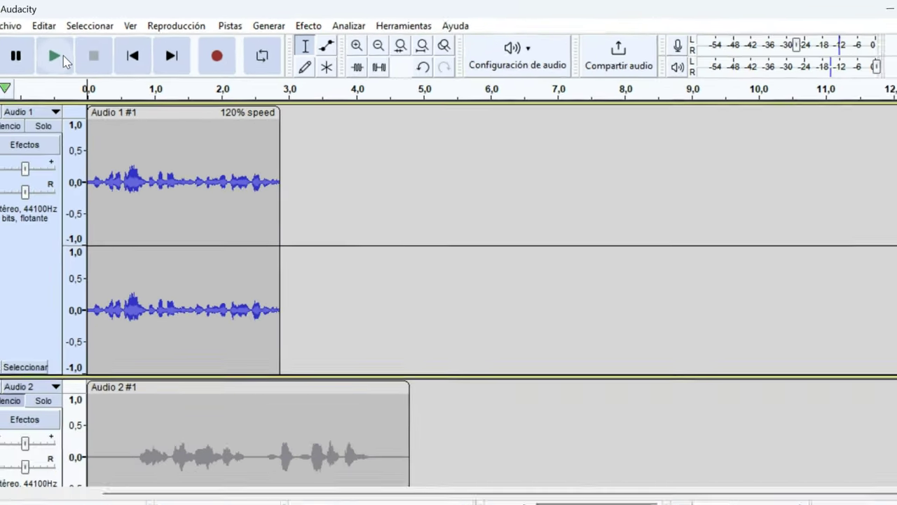
left_click(35, 82)
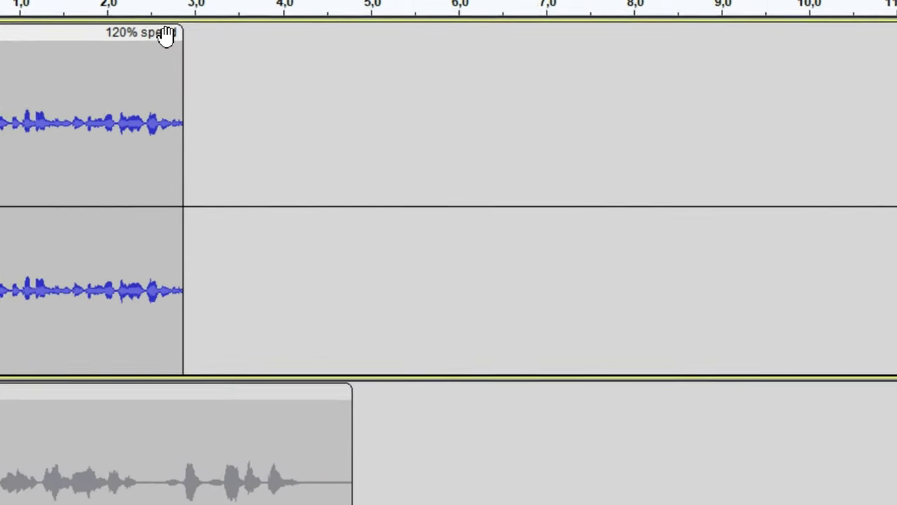
Step: Render the stretch of the Audio 1 clip and play the rendered audio from the start
right_click(255, 101)
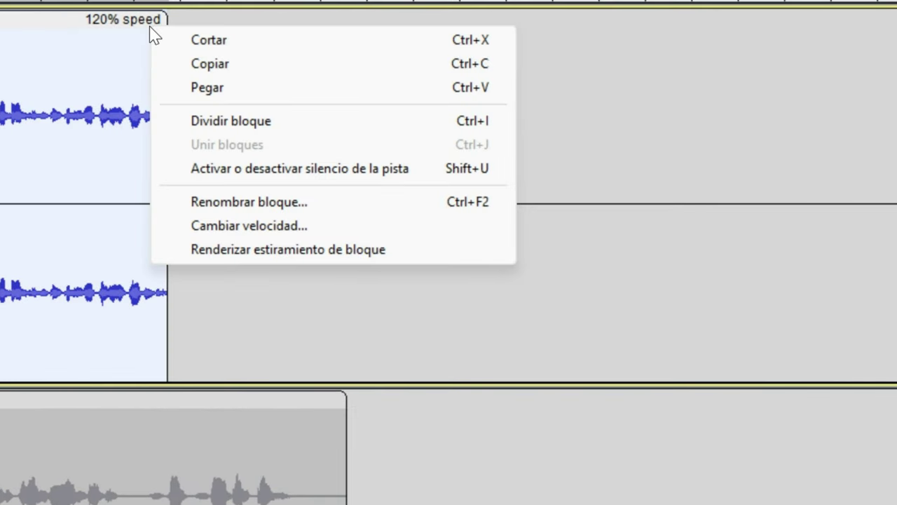
left_click(280, 250)
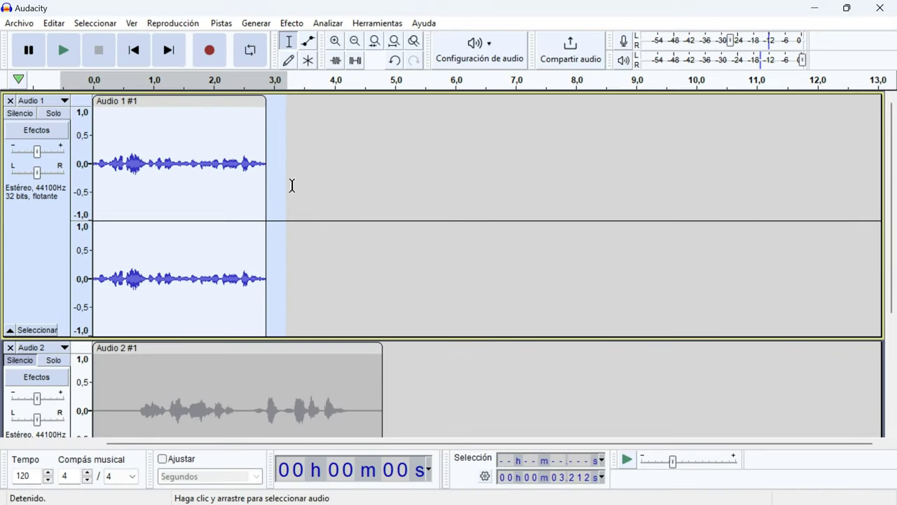
key("Right")
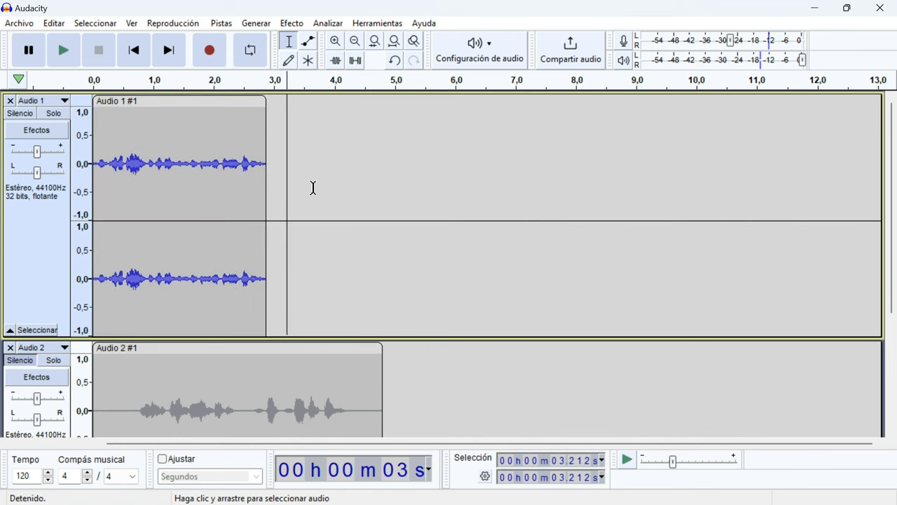
key("Home")
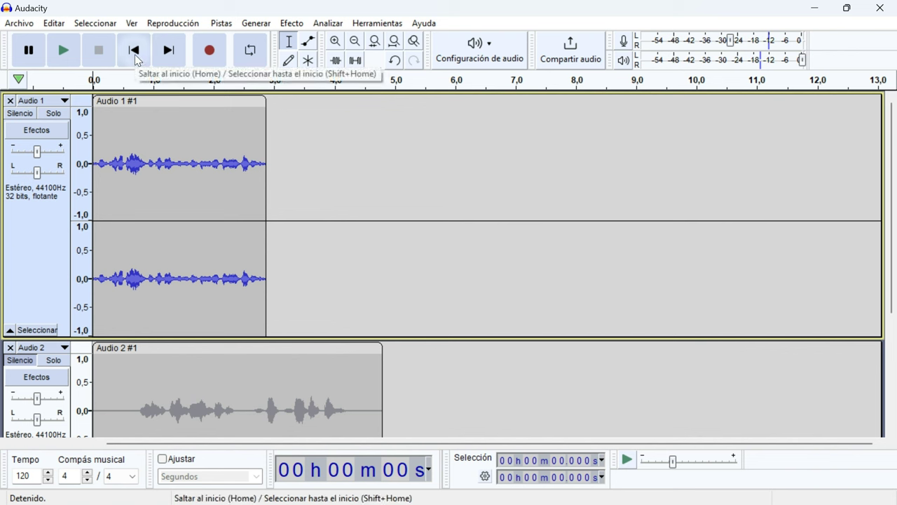
key("space")
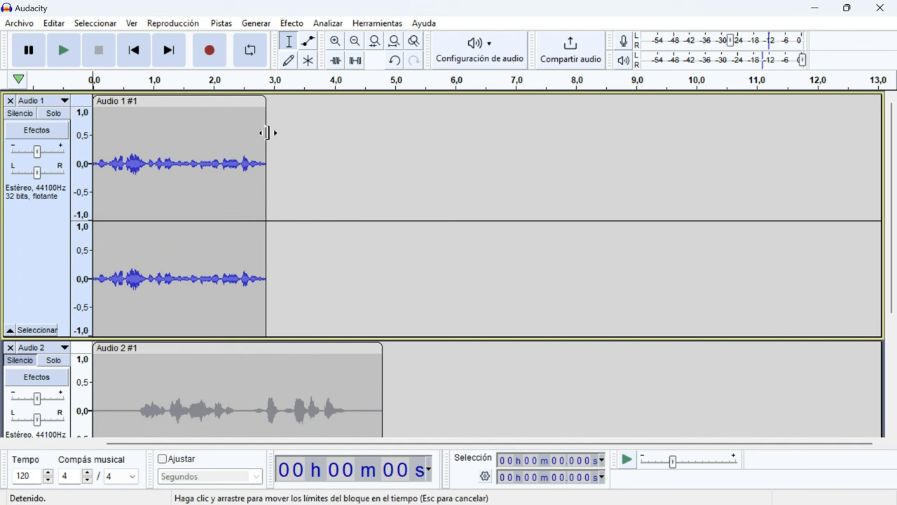
Step: Stretch the rendered Audio 1 clip to about 79% speed, and restore it by setting its clip speed to 100%
left_click_drag(265, 97, 314, 104)
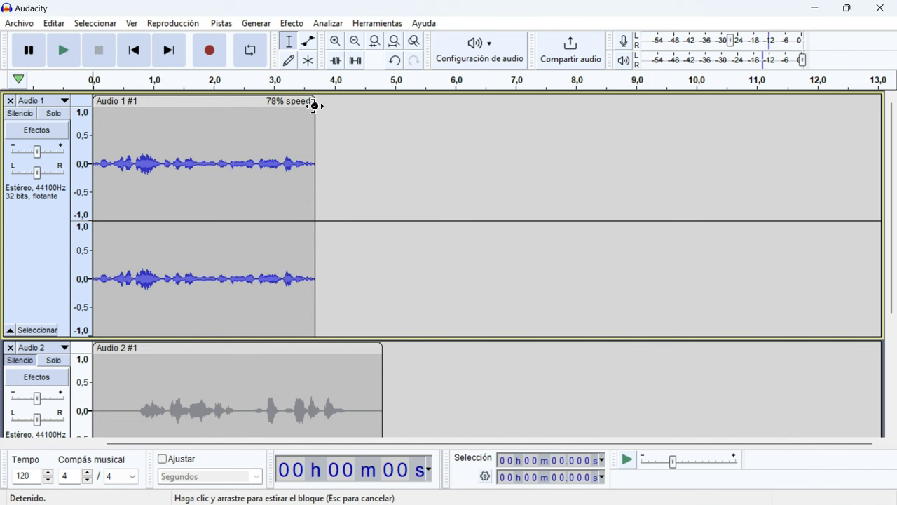
right_click(306, 105)
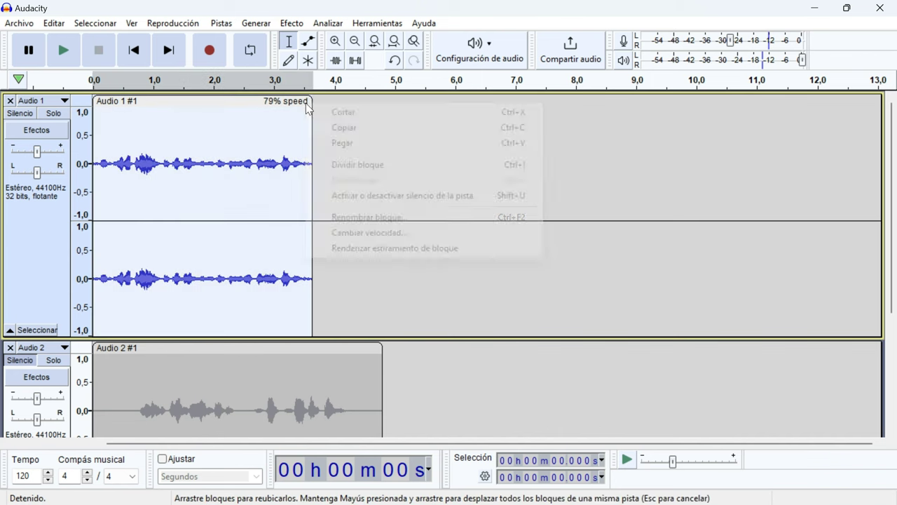
left_click(358, 232)
type("100")
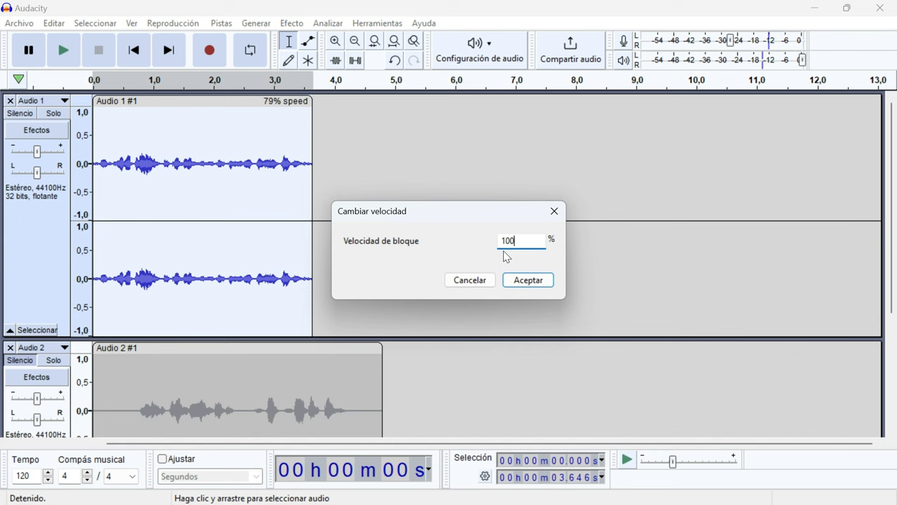
key("Return")
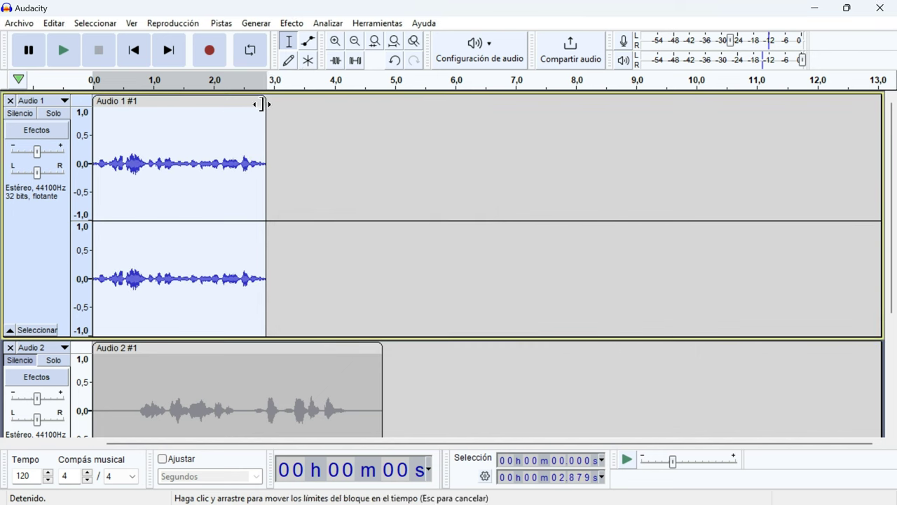
key("space")
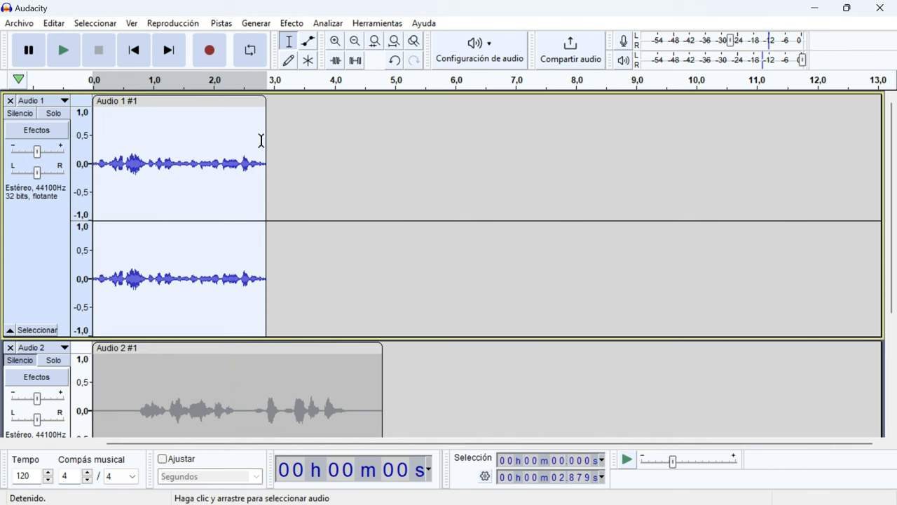
Step: Set the Change Pitch effect to -20 percent for the Audio 1 clip and preview the lowered voice
left_click(292, 23)
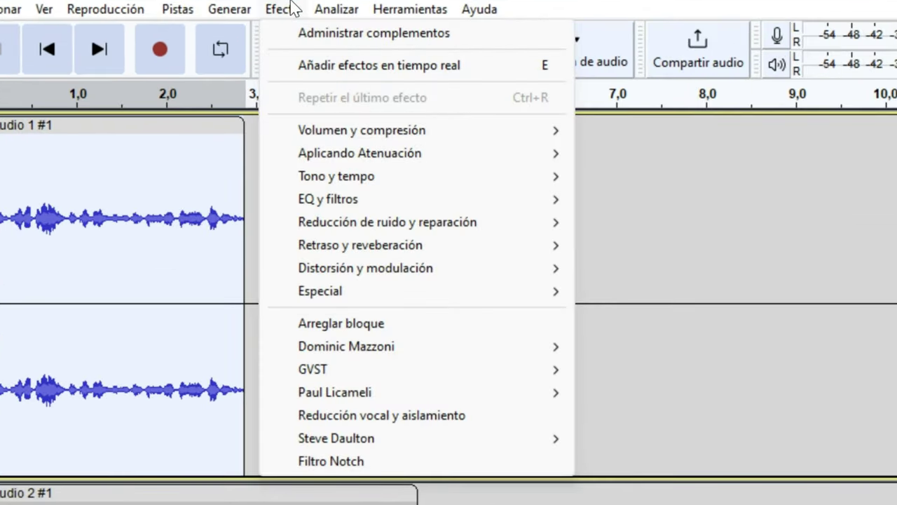
mouse_move(328, 23)
mouse_move(292, 29)
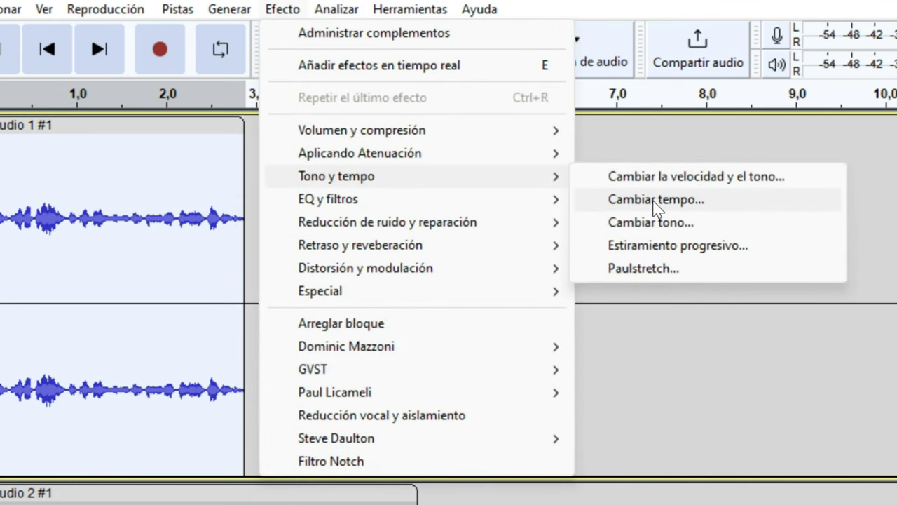
left_click(659, 222)
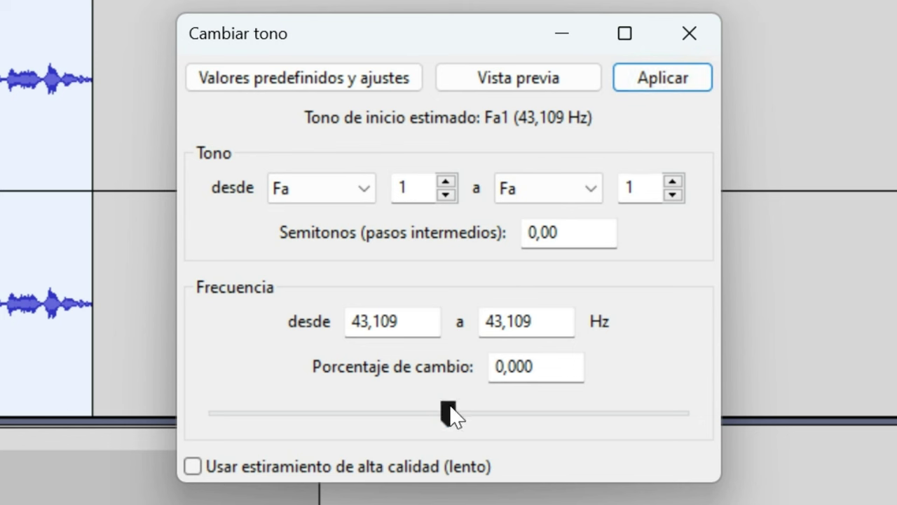
left_click_drag(449, 405, 402, 414)
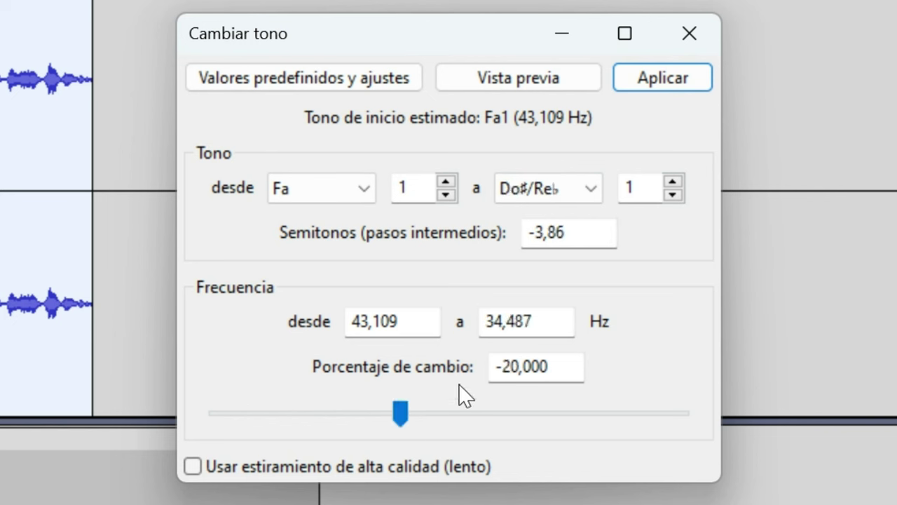
left_click(535, 80)
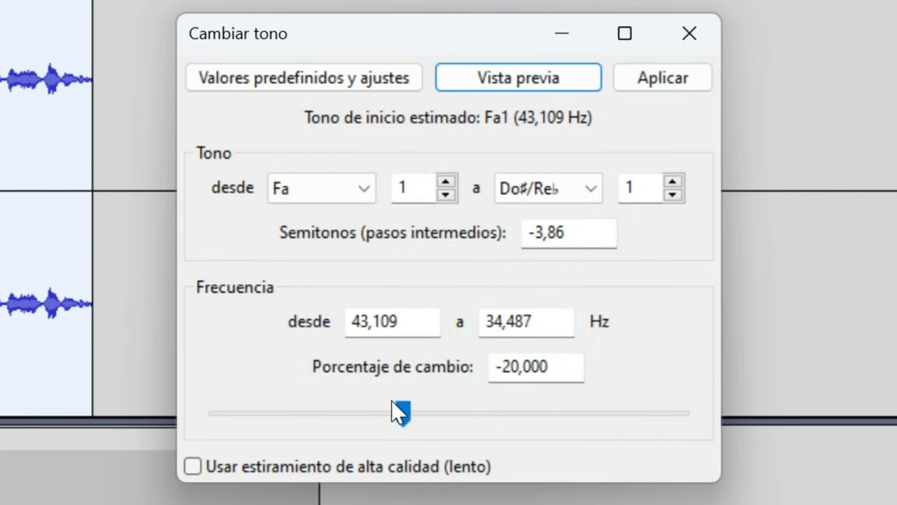
Step: Apply a pitch change of 2 percent to the Audio 1 clip, and undo it after playback
left_click_drag(402, 414, 465, 410)
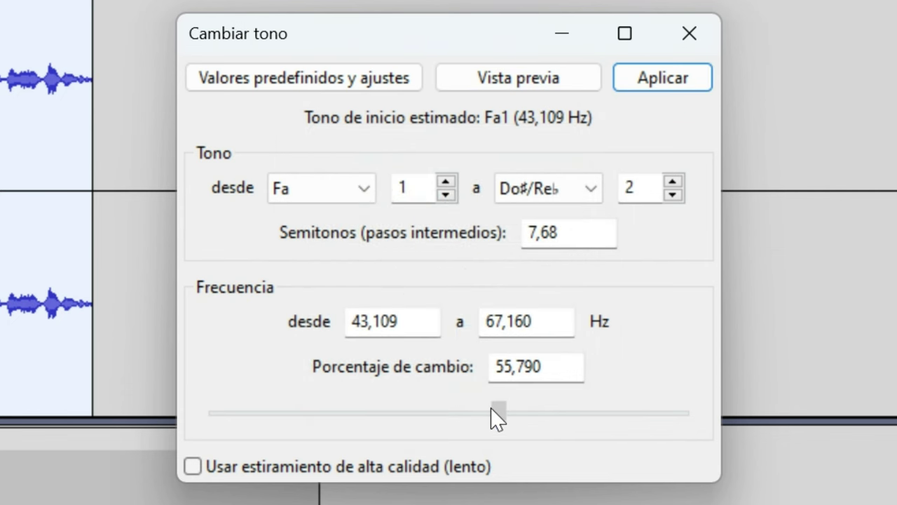
left_click_drag(490, 407, 467, 411)
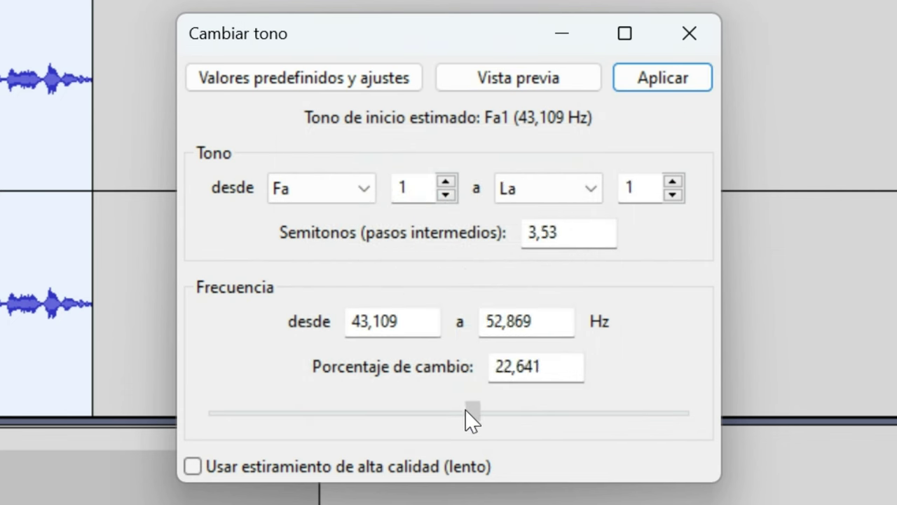
double_click(527, 367)
type("2")
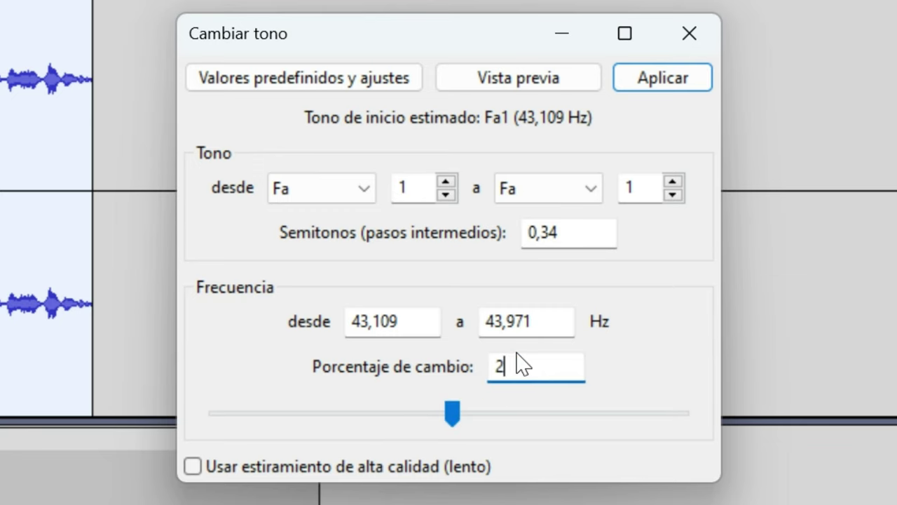
key("Return")
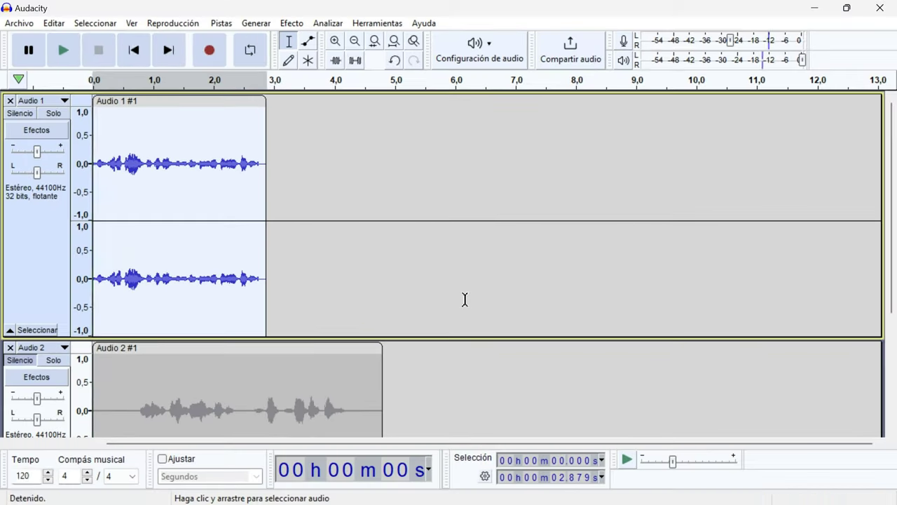
key("space")
key("shift")
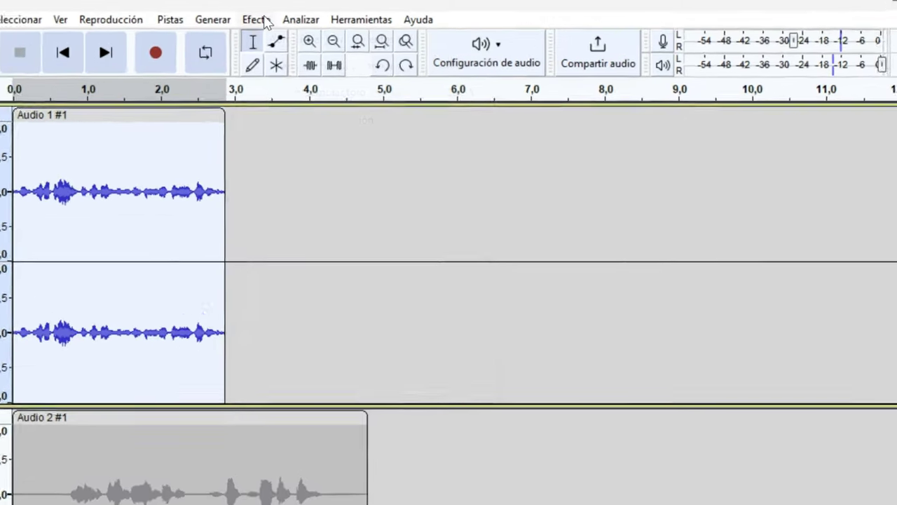
Step: Set the Change Tempo effect to -20 percent for the Audio 1 clip and preview the slower audio
left_click(291, 23)
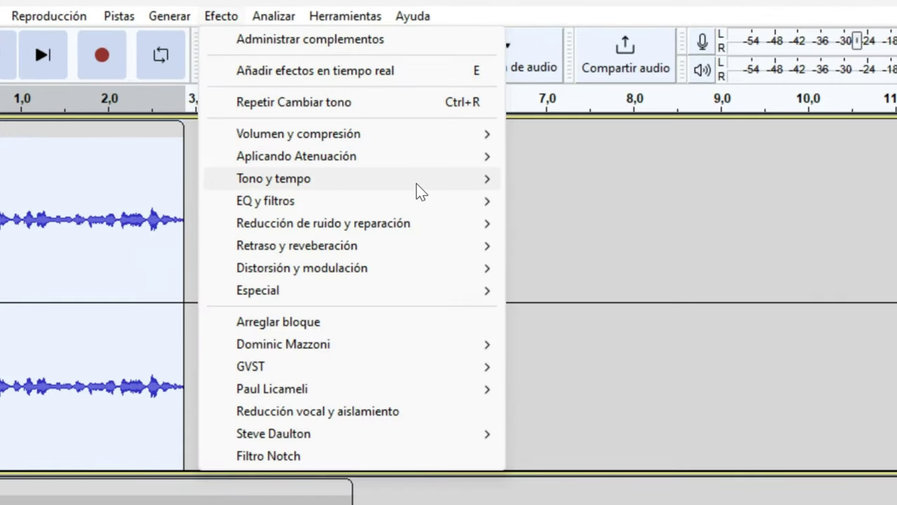
mouse_move(417, 183)
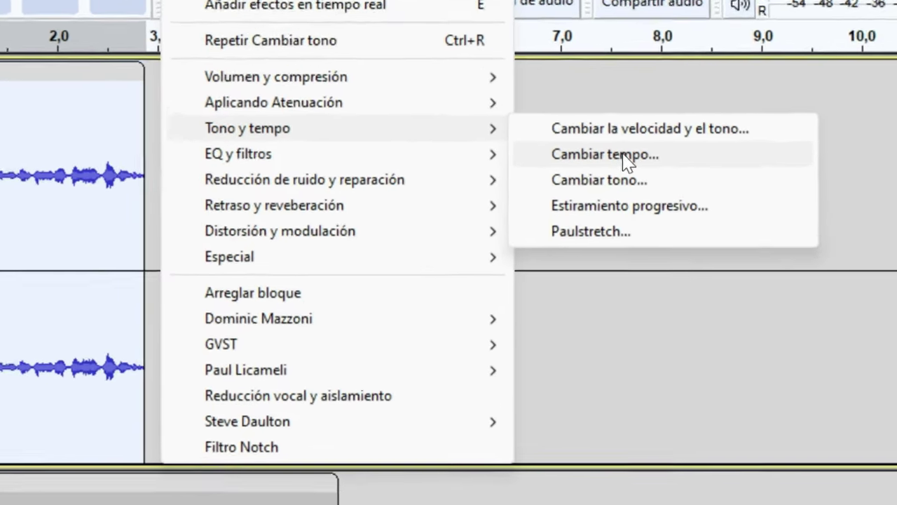
left_click(626, 161)
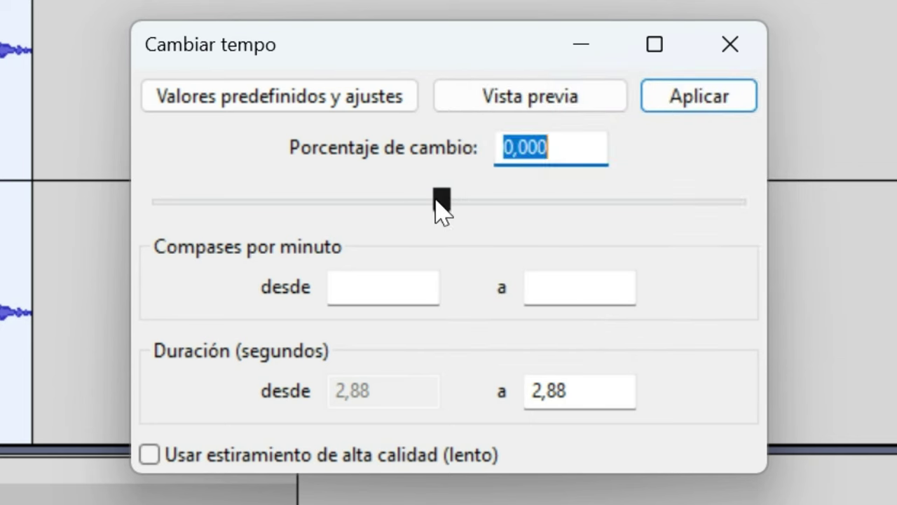
left_click_drag(439, 209, 376, 209)
left_click(562, 110)
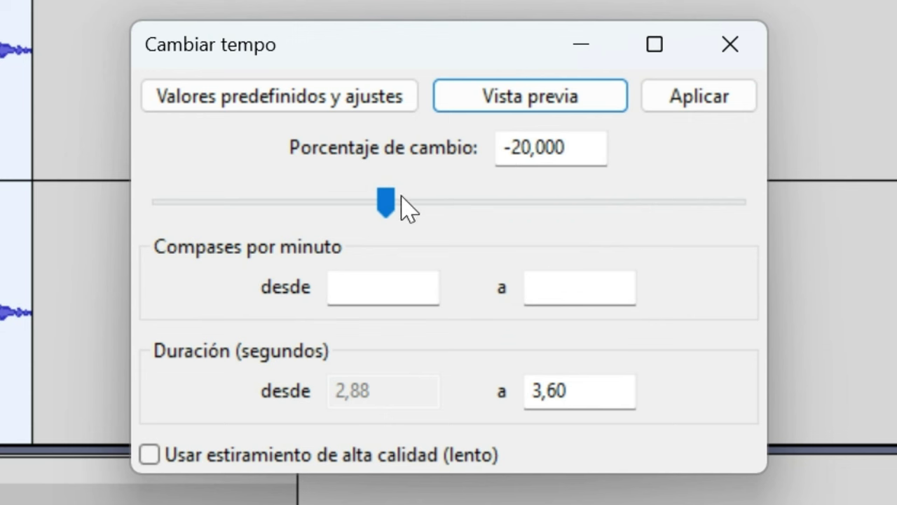
Step: Preview a tempo change of about 20 percent, and apply a change of 1 percent to the Audio 1 clip
left_click_drag(399, 194, 481, 193)
left_click(569, 112)
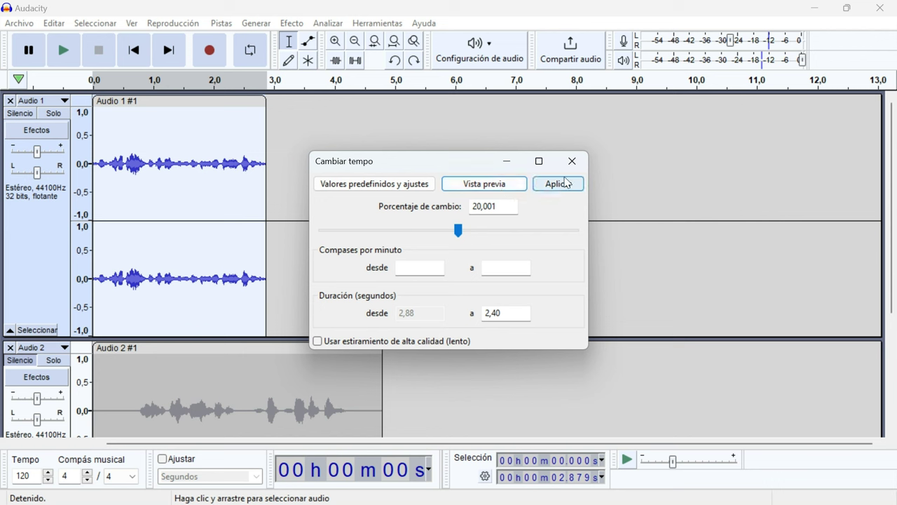
left_click(502, 203)
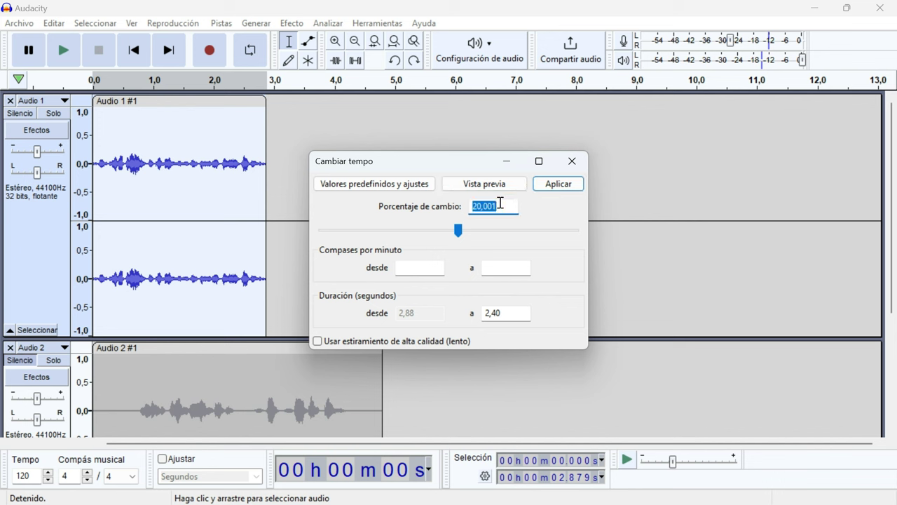
type("1")
key("Return")
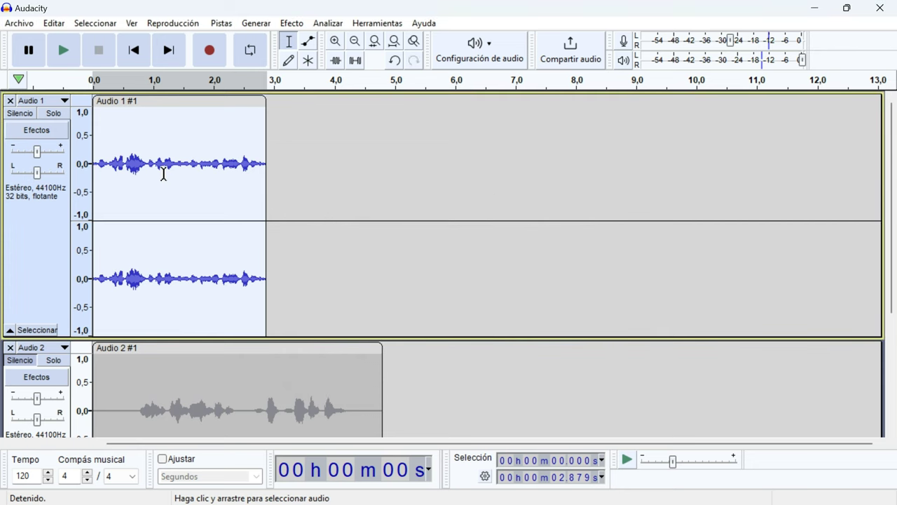
Step: Undo the tempo change and the earlier stretching and moving edits, back to the trimmed Audio 1 clip at its original speed
key("ctrl+z")
left_click(264, 99)
key("ctrl+z")
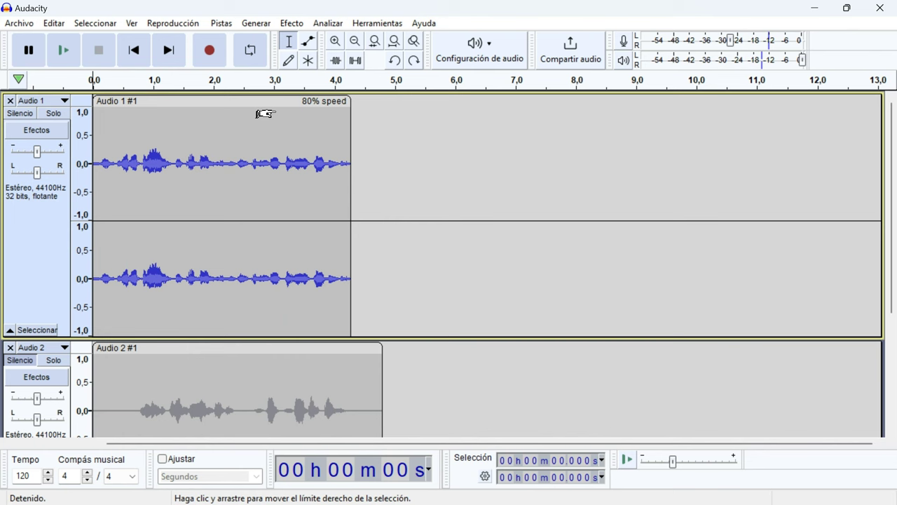
key("ctrl+z")
key("ctrl+z")
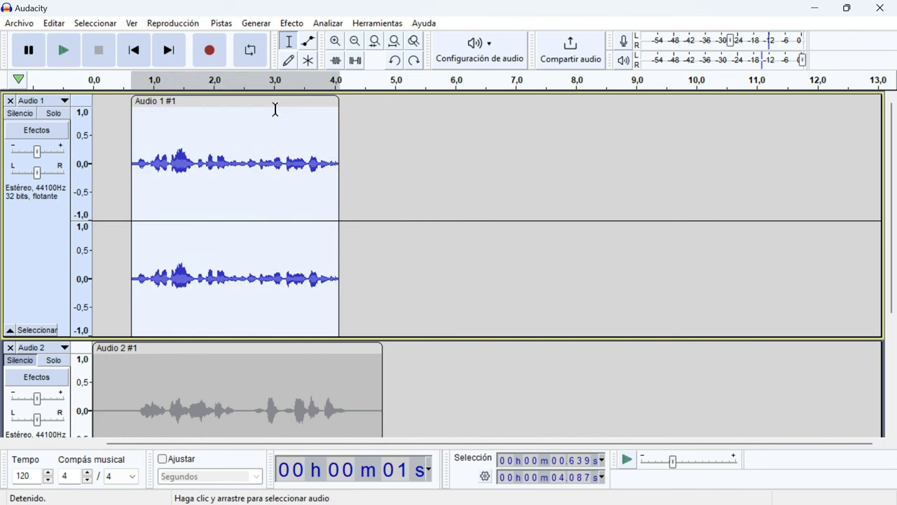
Step: Move the trimmed Audio 1 clip to the start of the timeline at 0 seconds
left_click(307, 108)
left_click_drag(328, 101, 291, 106)
left_click(205, 124)
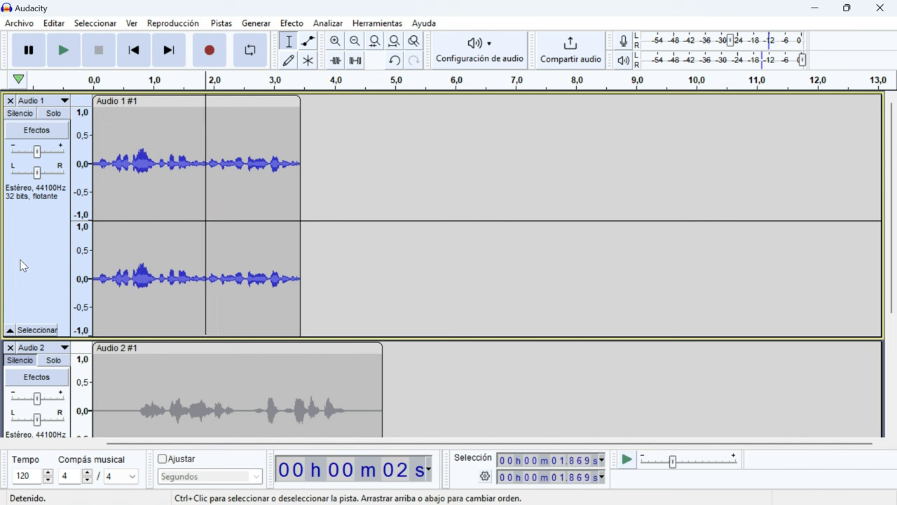
Step: Duplicate the whole Audio 1 track and move the copy above the original track, at the head of the track list
left_click(19, 281)
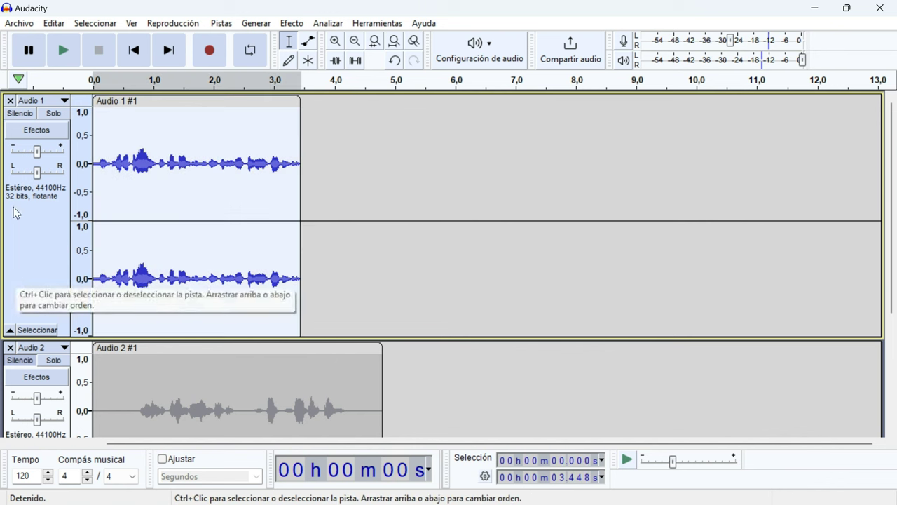
key("ctrl+d")
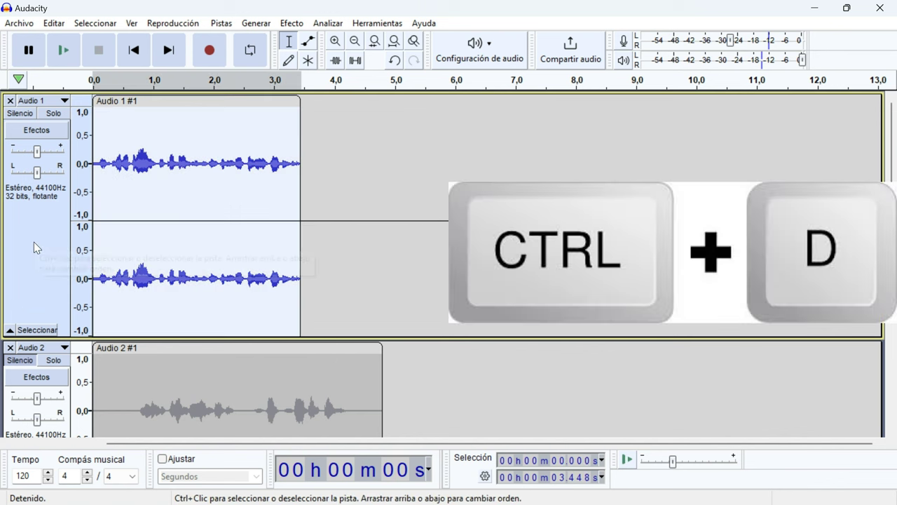
scroll(117, 330, "down", 5)
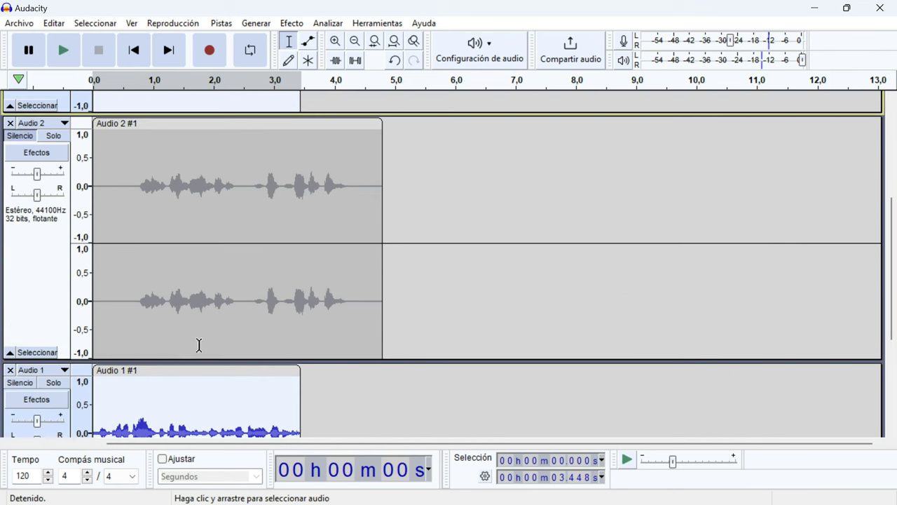
left_click_drag(40, 343, 61, 39)
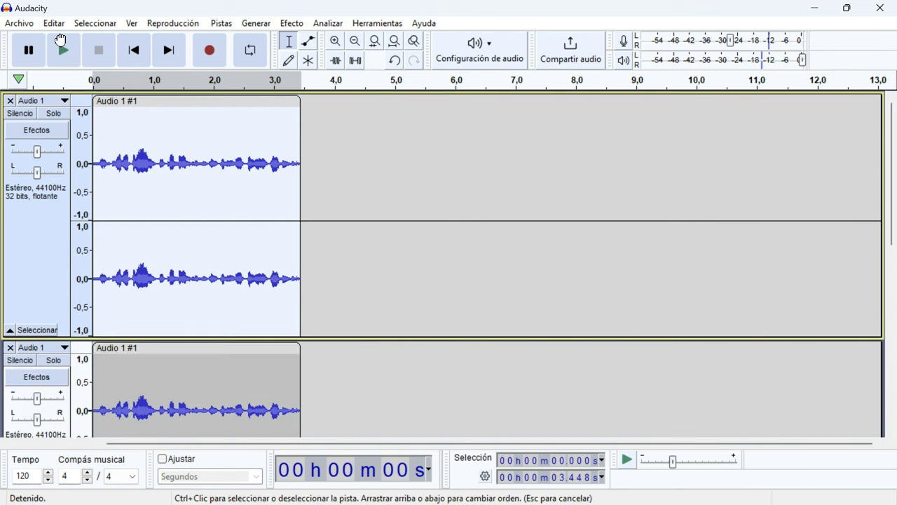
left_click_drag(63, 243, 77, 243)
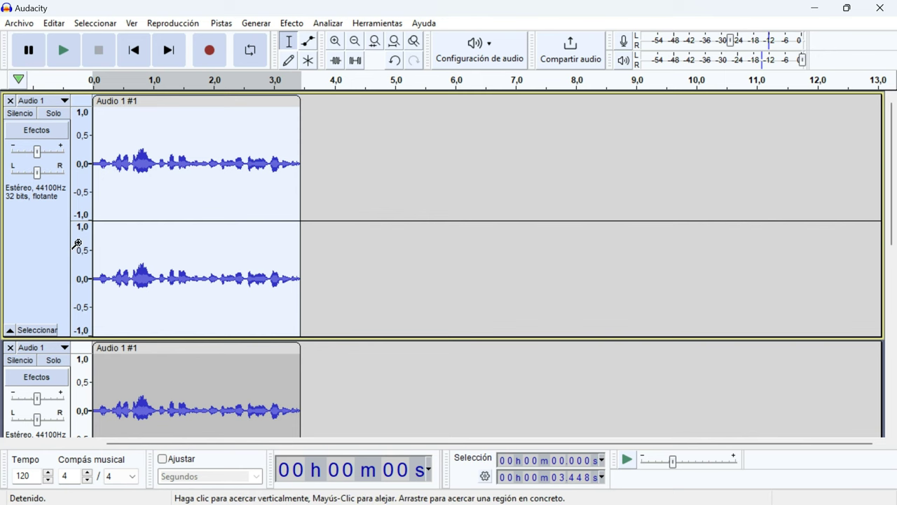
scroll(246, 272, "down", 4)
left_click(241, 273)
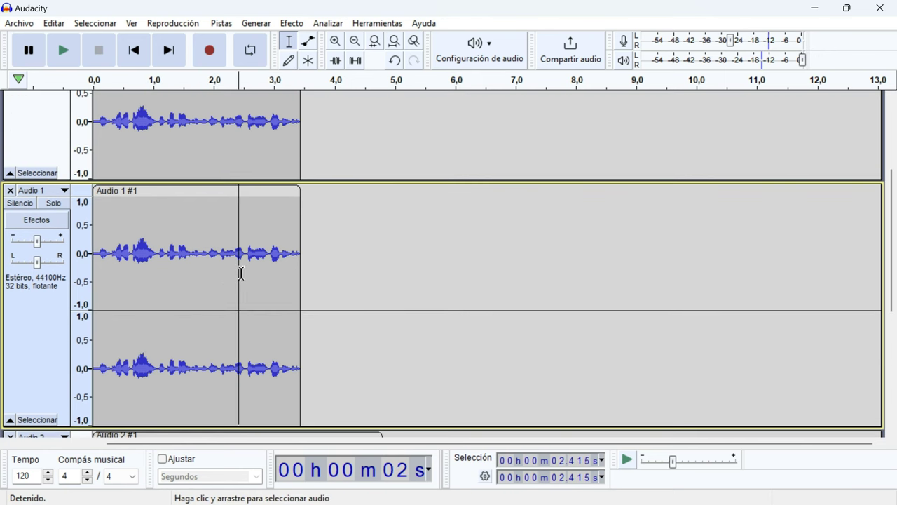
scroll(241, 273, "up", 4)
left_click(198, 206)
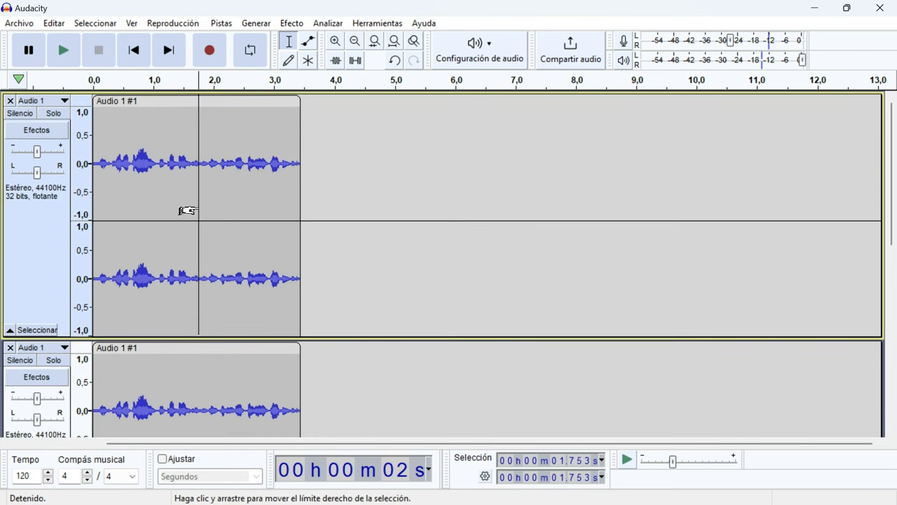
Step: Apply the Change Pitch effect with a -20 percent change to the upper Audio 1 track
left_click(54, 260)
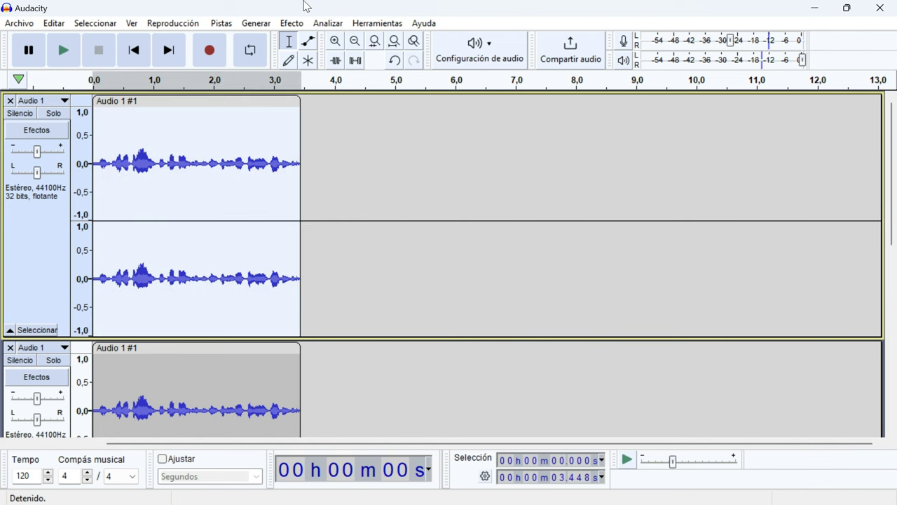
left_click(297, 25)
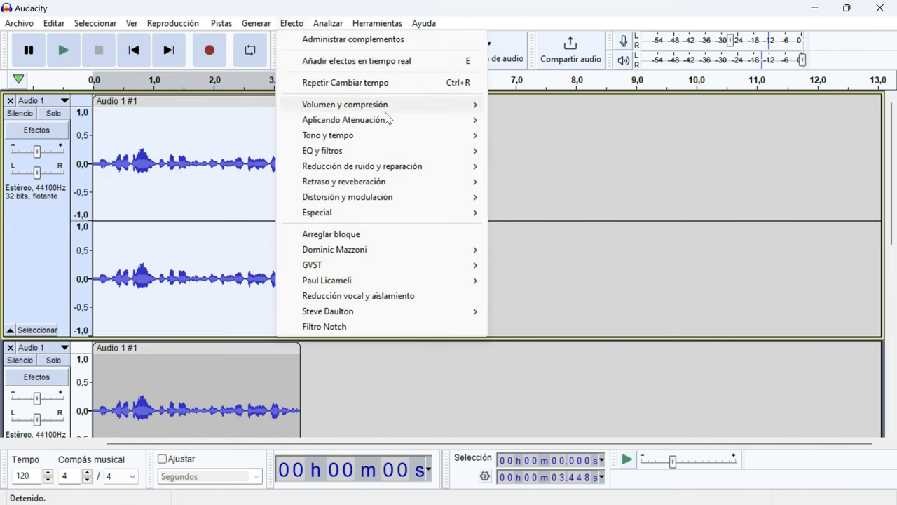
mouse_move(390, 134)
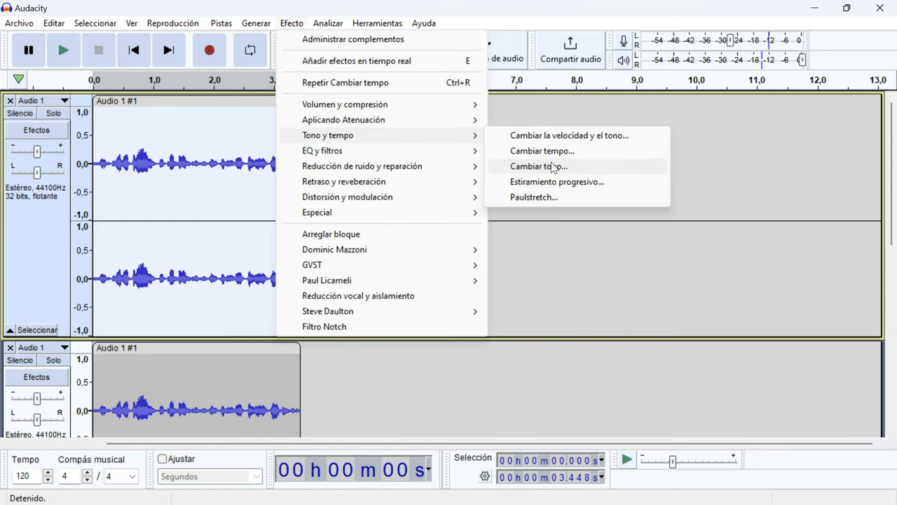
left_click(526, 166)
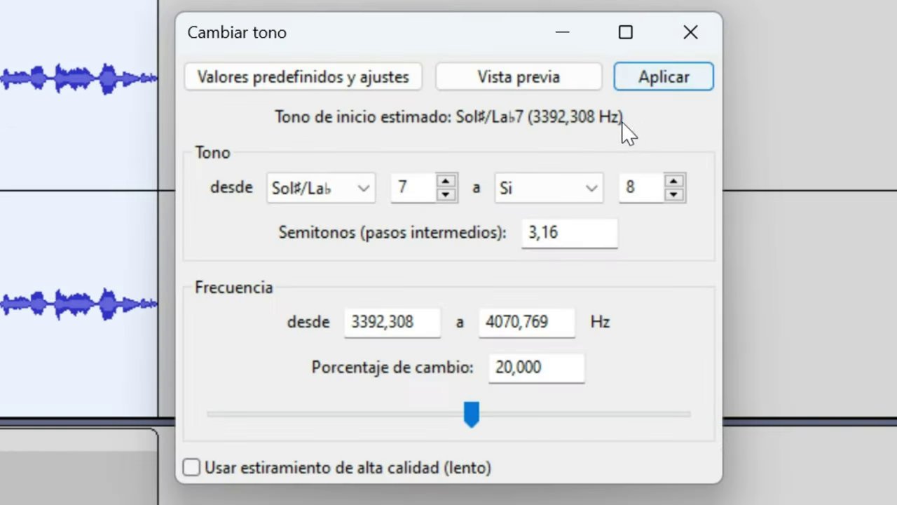
left_click_drag(480, 405, 423, 411)
left_click(541, 370)
double_click(542, 370)
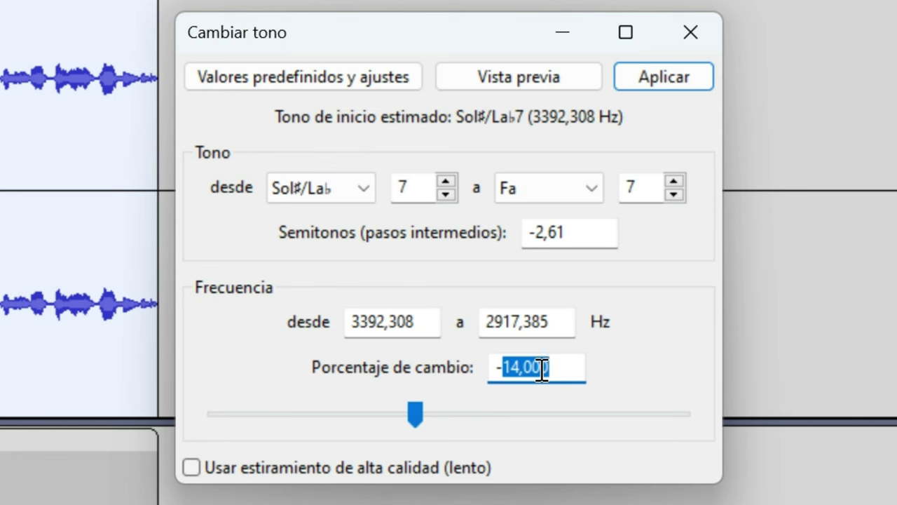
type("20")
key("Return")
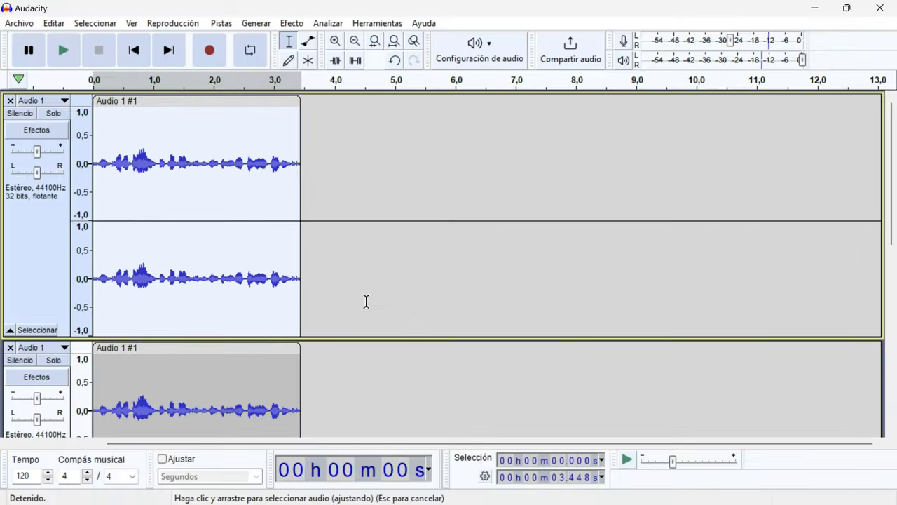
Step: Apply the Change Pitch effect with a +20 percent change to the clip in the lower Audio 1 track
scroll(285, 304, "down", 5)
double_click(239, 273)
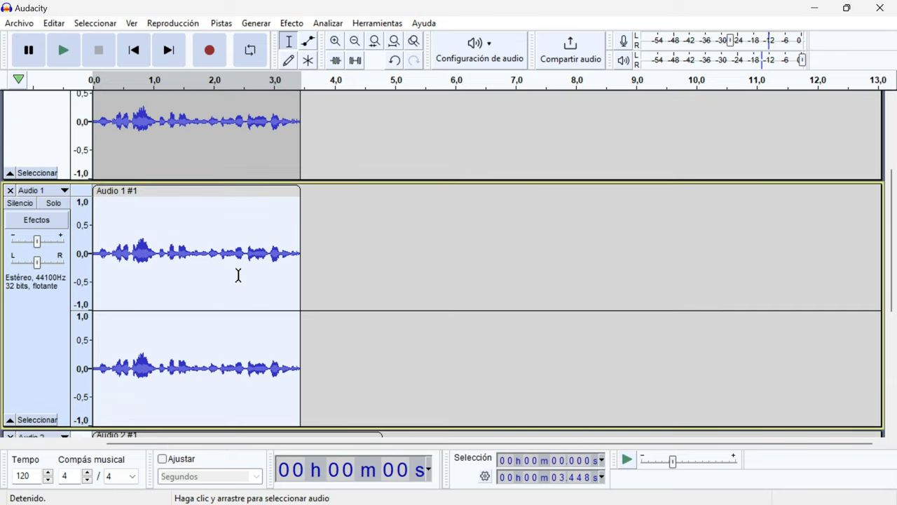
left_click(293, 25)
mouse_move(453, 138)
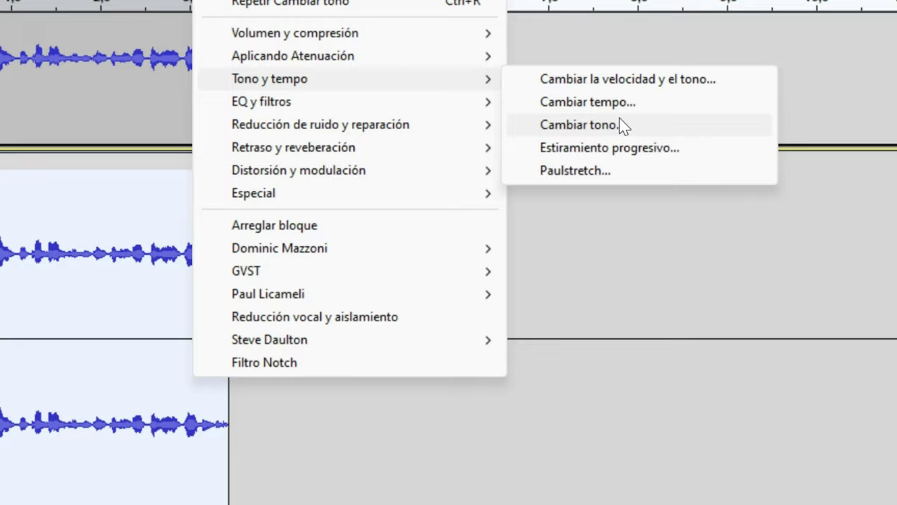
left_click(586, 150)
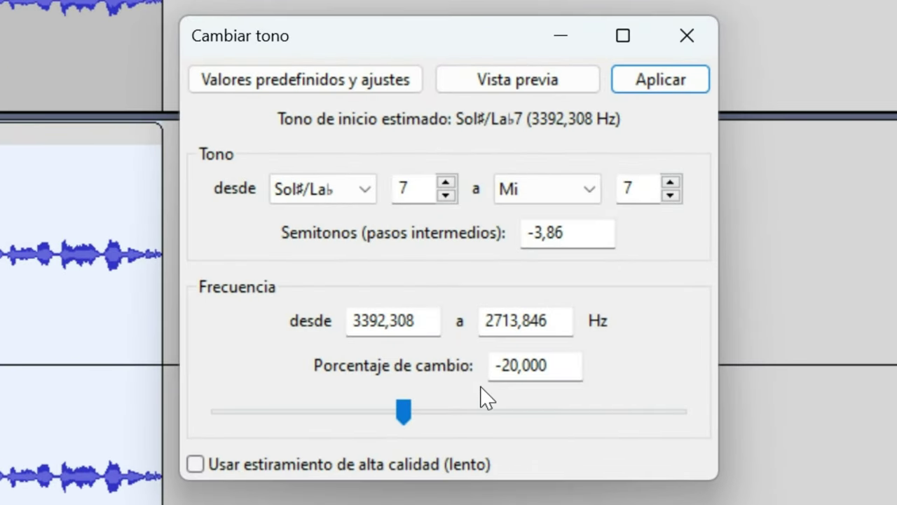
left_click(512, 371)
left_click(512, 371)
double_click(513, 370)
key("BackSpace")
key("BackSpace")
type("+")
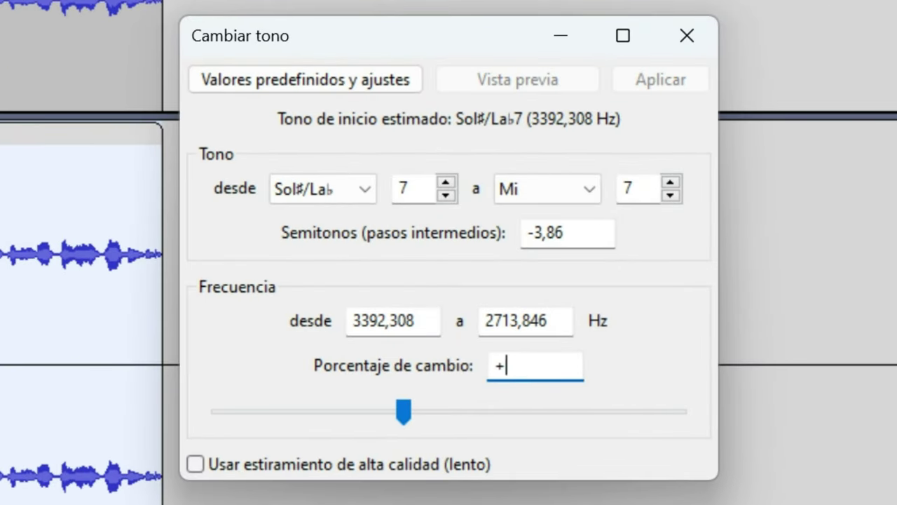
type("20")
key("Return")
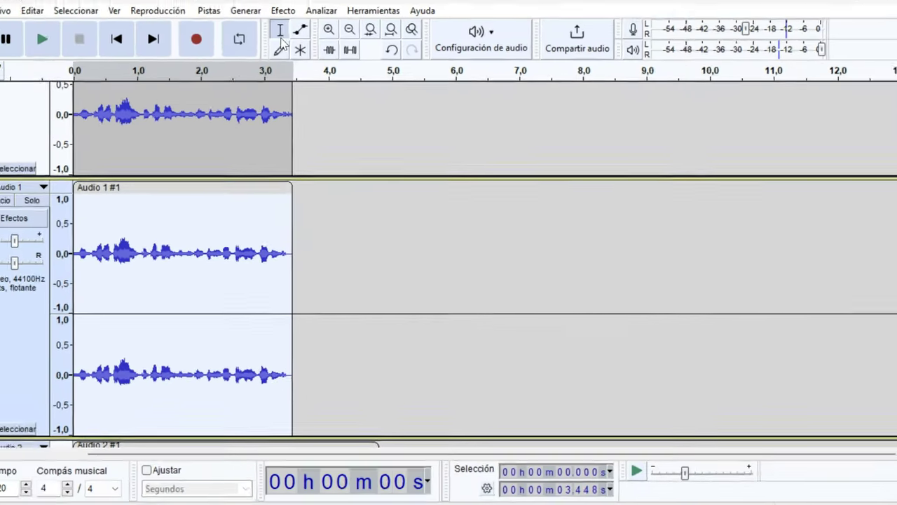
Step: Play the project from the start to hear the two pitch-shifted Audio 1 tracks together
left_click(121, 50)
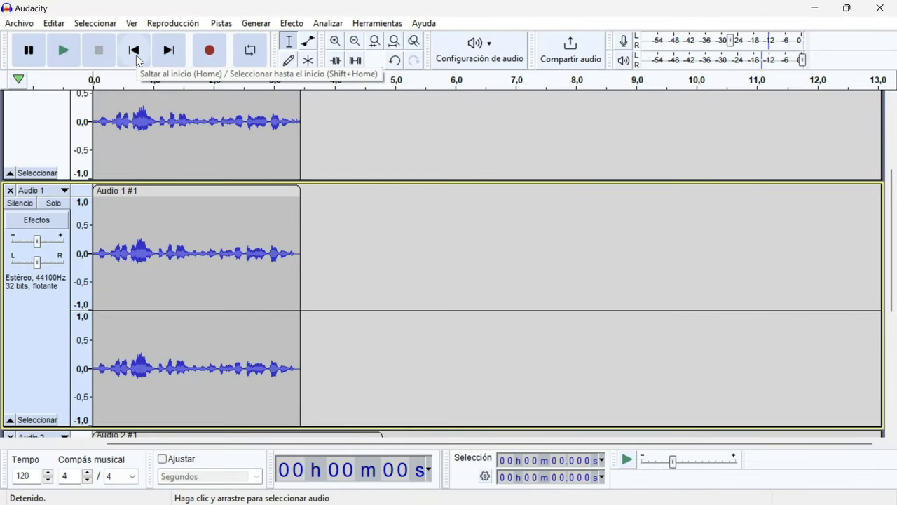
key("space")
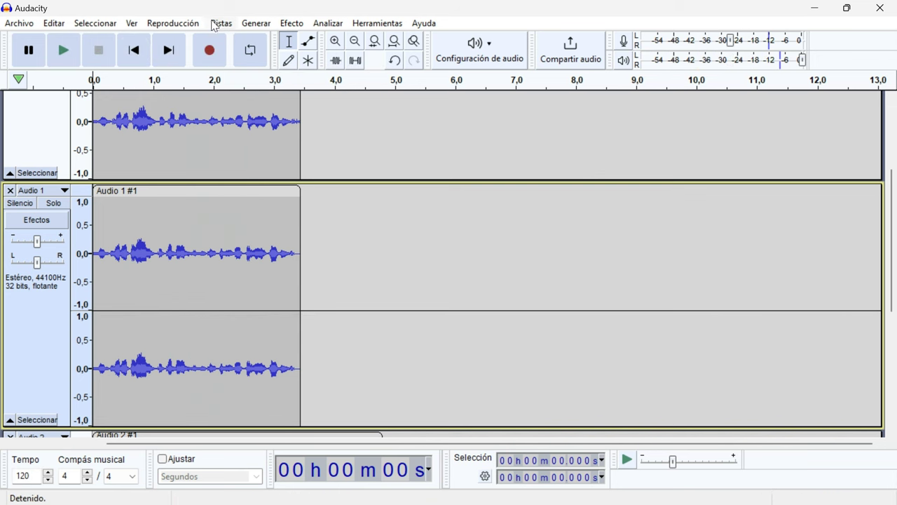
Step: Lower the gain of the higher-pitched lower Audio 1 track and play the mix of both tracks
scroll(92, 251, "down", 3)
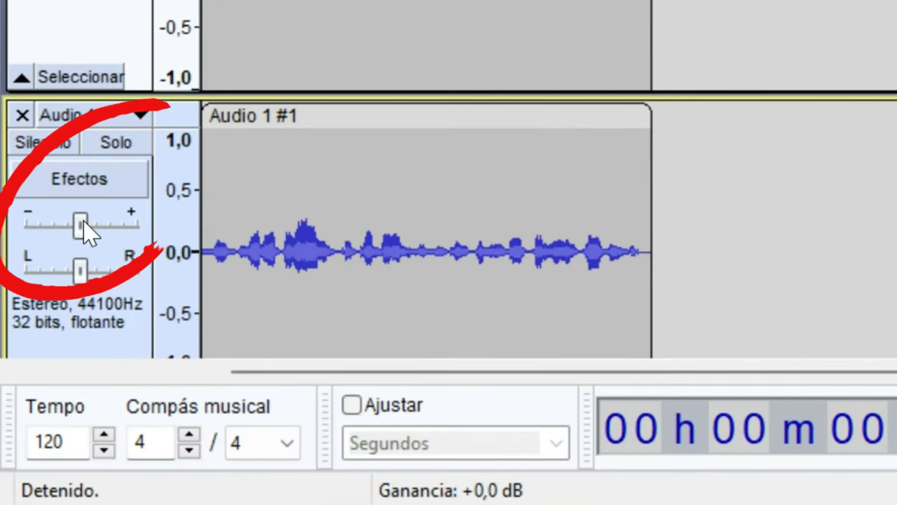
left_click_drag(64, 287, 42, 292)
left_click_drag(59, 237, 46, 241)
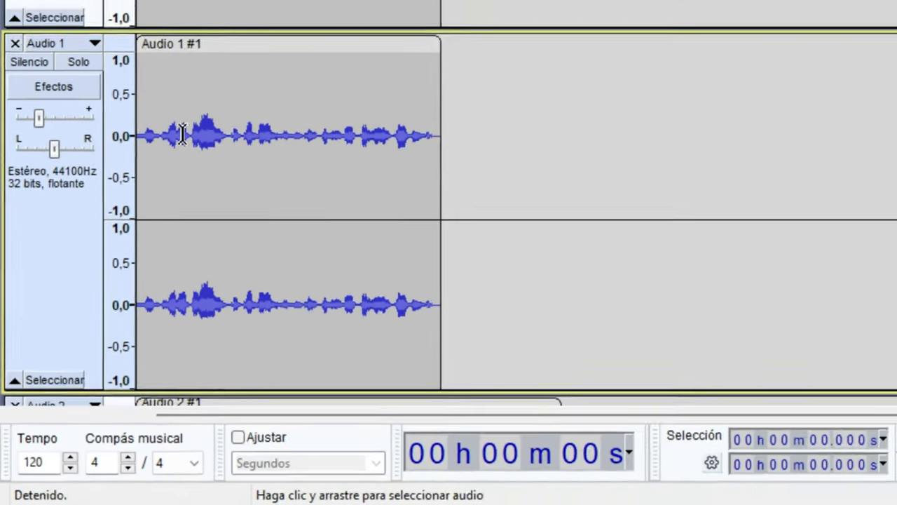
key("space")
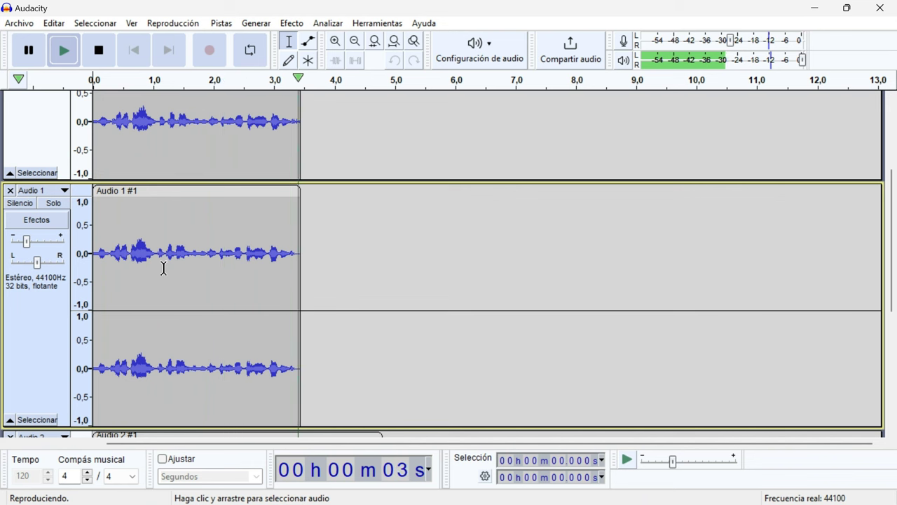
Step: Delete both pitch-shifted Audio 1 tracks from the project
scroll(145, 253, "up", 3)
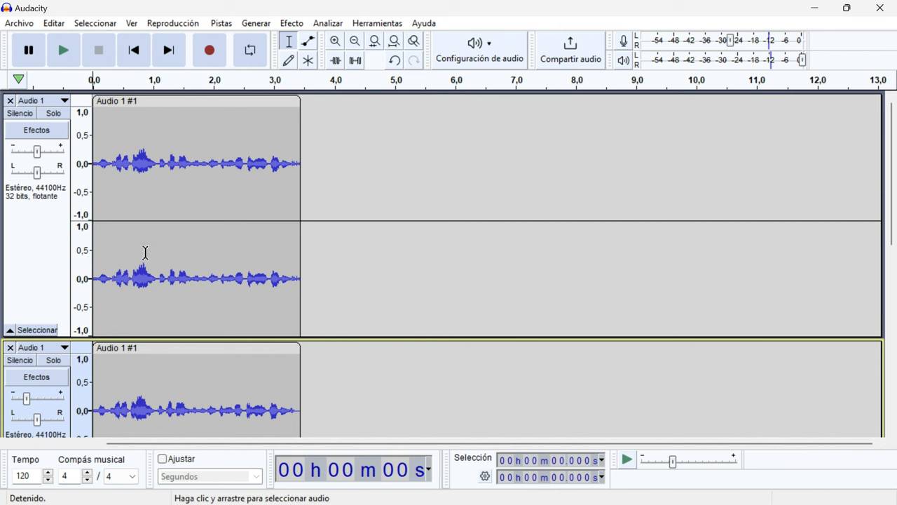
left_click(10, 101)
left_click(11, 101)
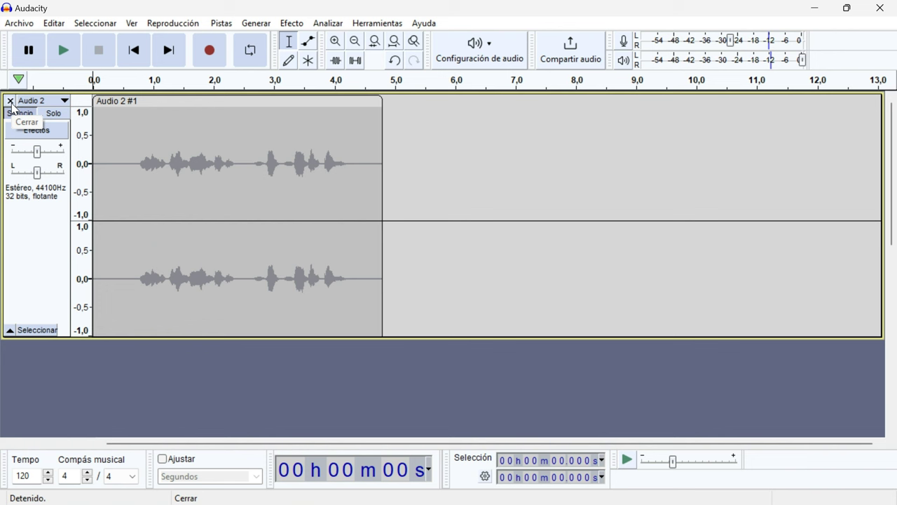
Step: Unmute the Audio 2 track and trim its clip to the spoken part between about 0.755 s and 4.261 s
left_click(21, 114)
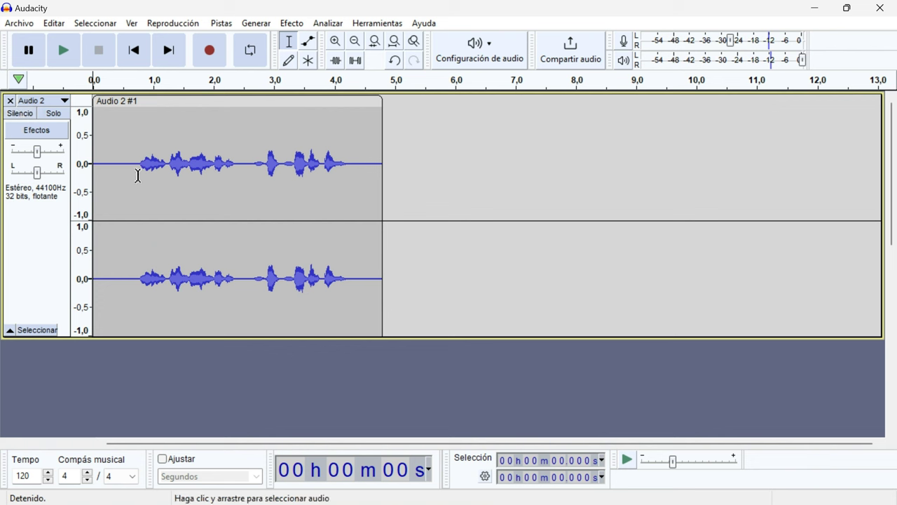
left_click_drag(138, 176, 351, 205)
left_click(336, 60)
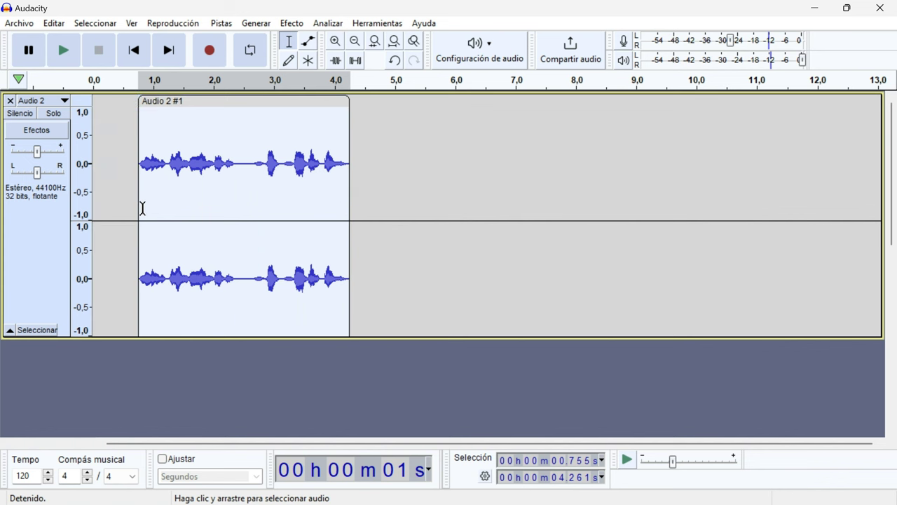
Step: Move the trimmed Audio 2 clip to the start of the timeline and return the cursor to zero
left_click_drag(343, 99, 298, 106)
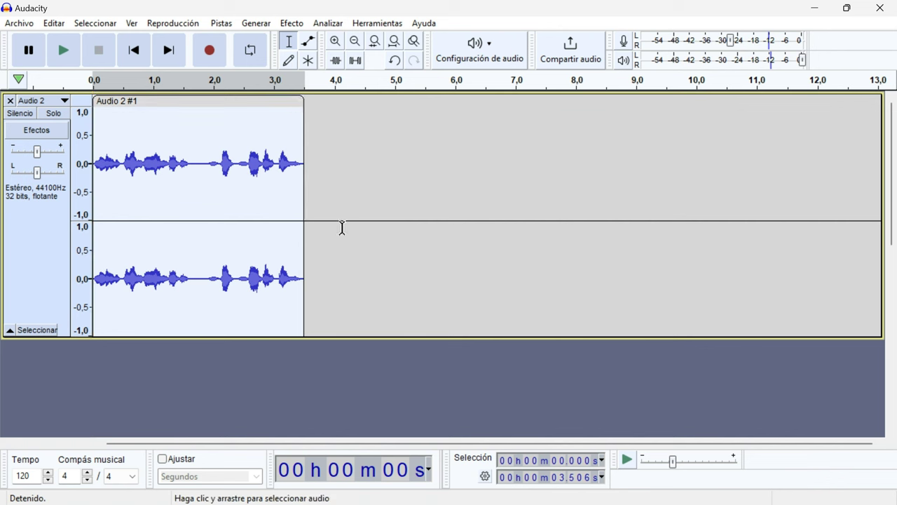
left_click(146, 56)
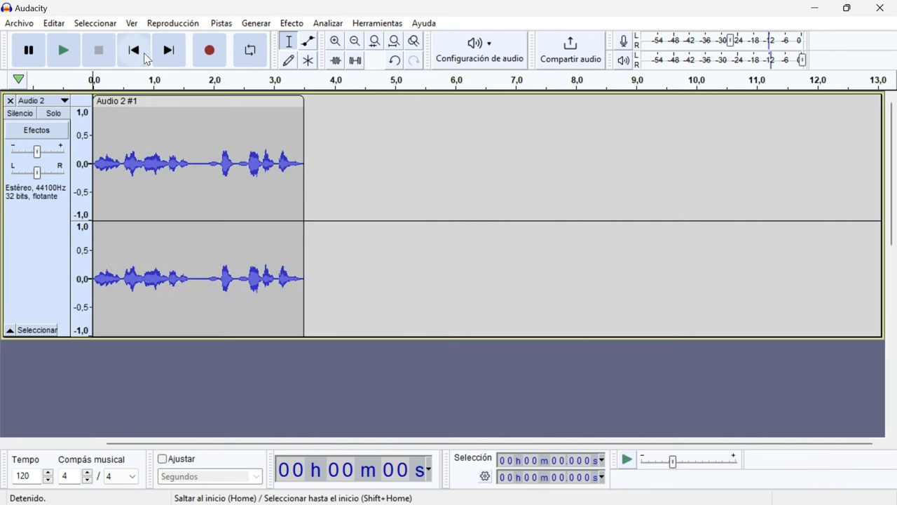
Step: Add a time track to the project and play the Audio 2 track with it
left_click(299, 26)
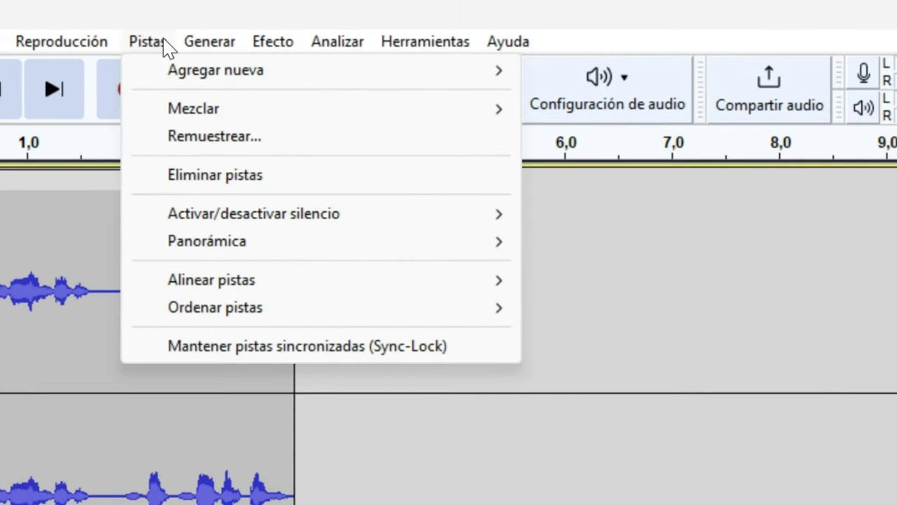
left_click(233, 24)
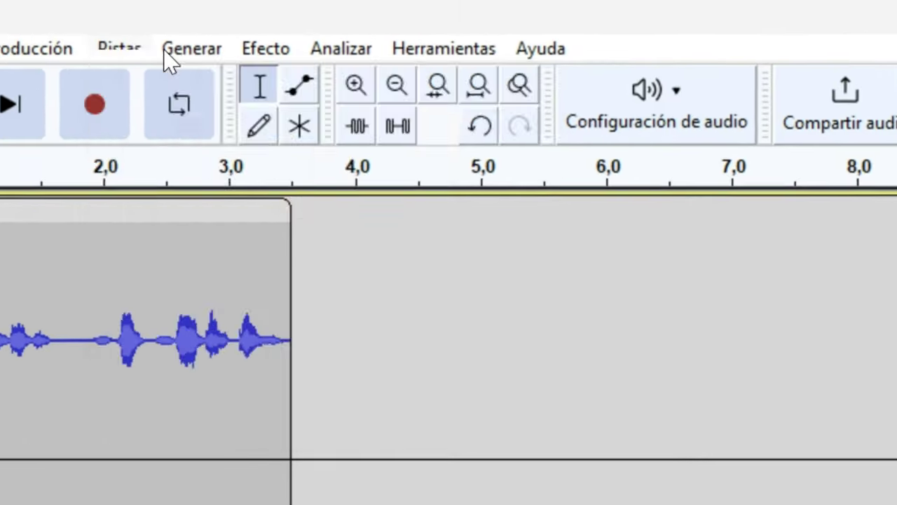
left_click(119, 48)
mouse_move(143, 89)
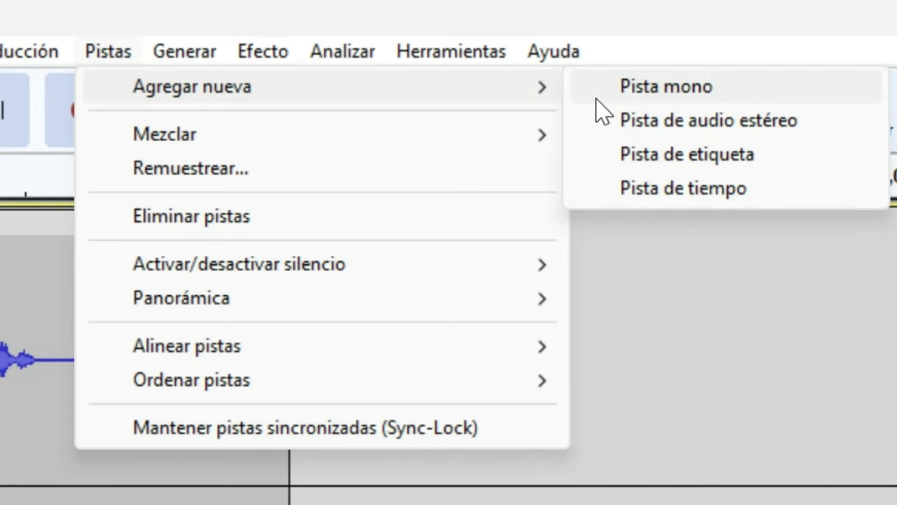
left_click(725, 189)
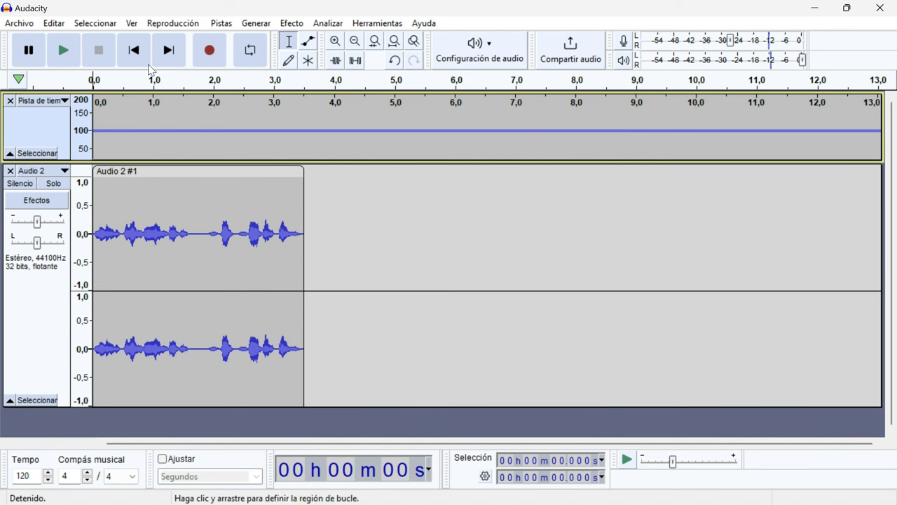
key("space")
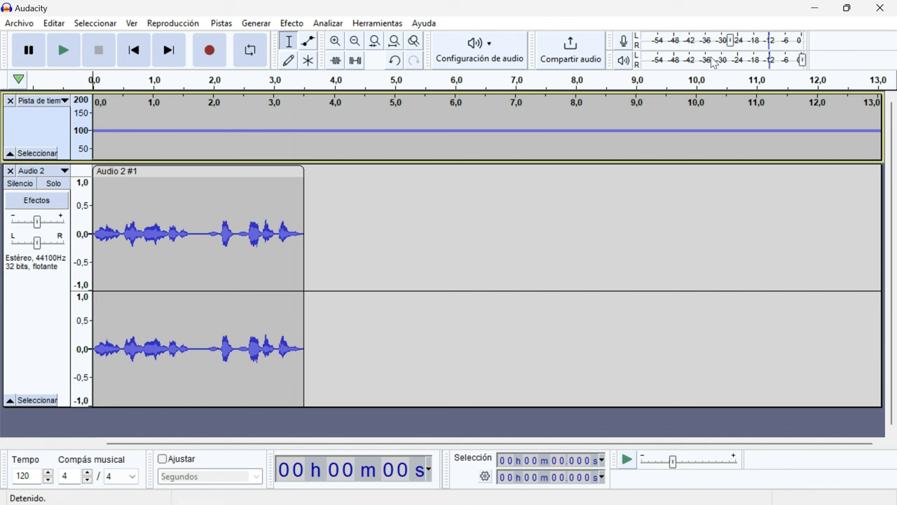
Step: Add speed points to the time track: about 170 % at 0.7 s, 40 % at 1.05 s and 100 % at 1.35 s
double_click(262, 242)
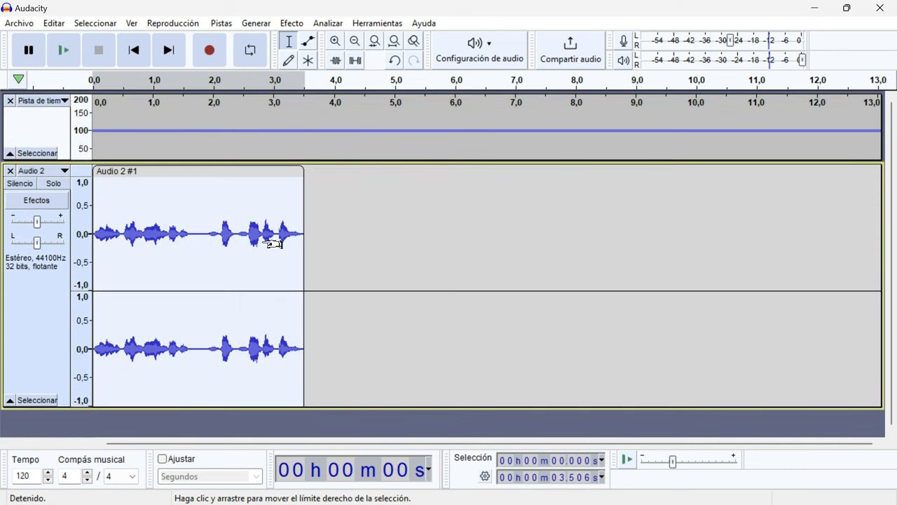
key("ctrl+f")
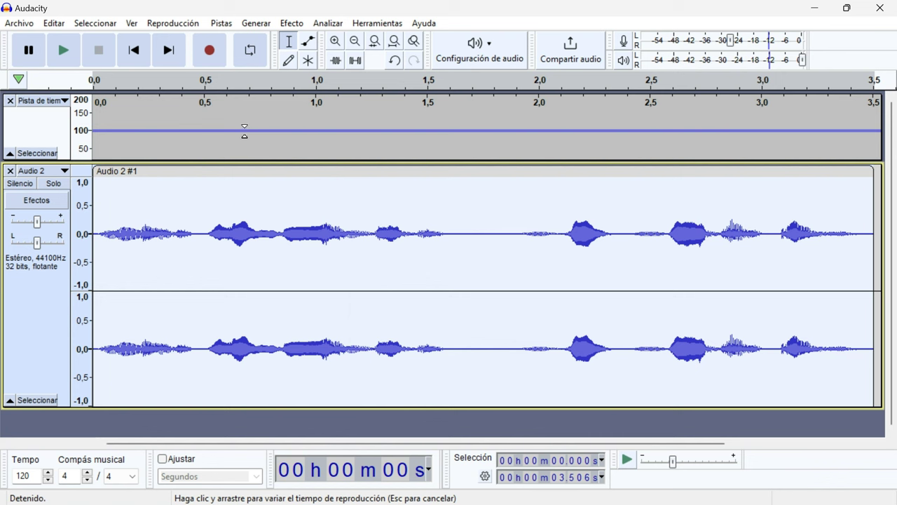
left_click_drag(243, 132, 251, 106)
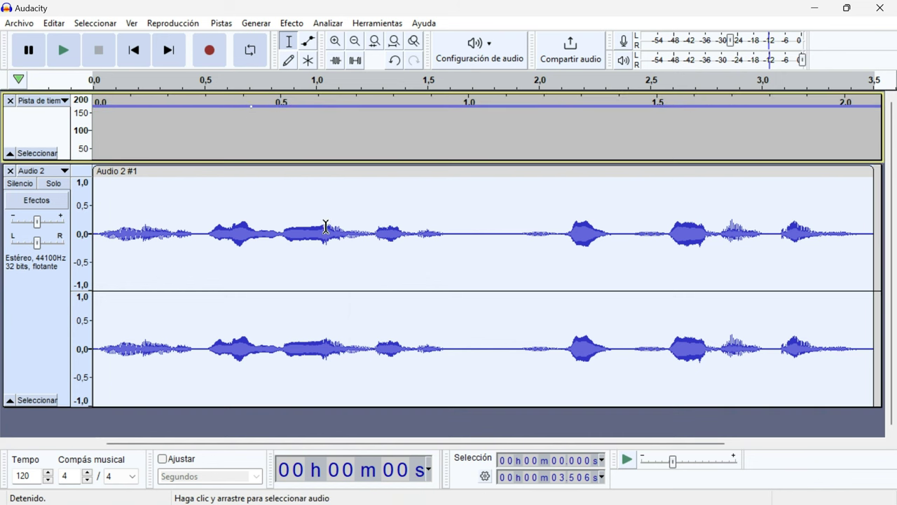
left_click_drag(327, 106, 316, 154)
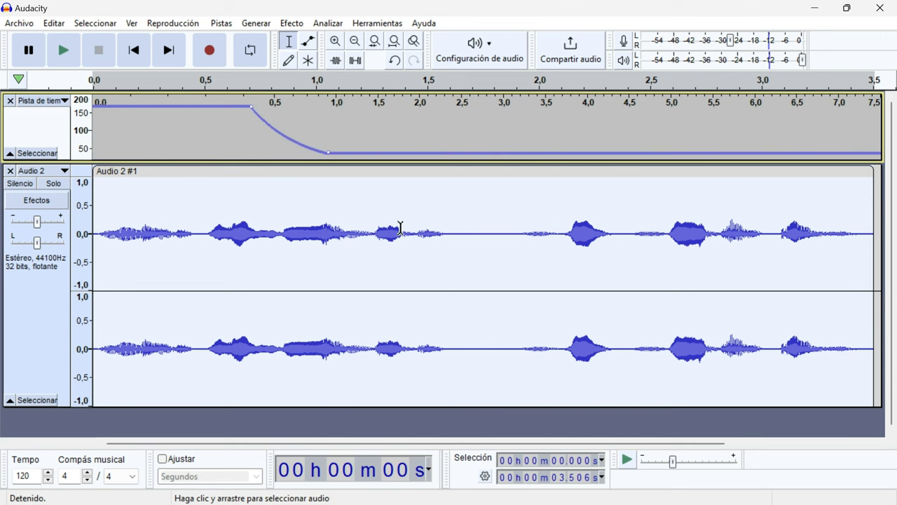
left_click_drag(399, 152, 396, 128)
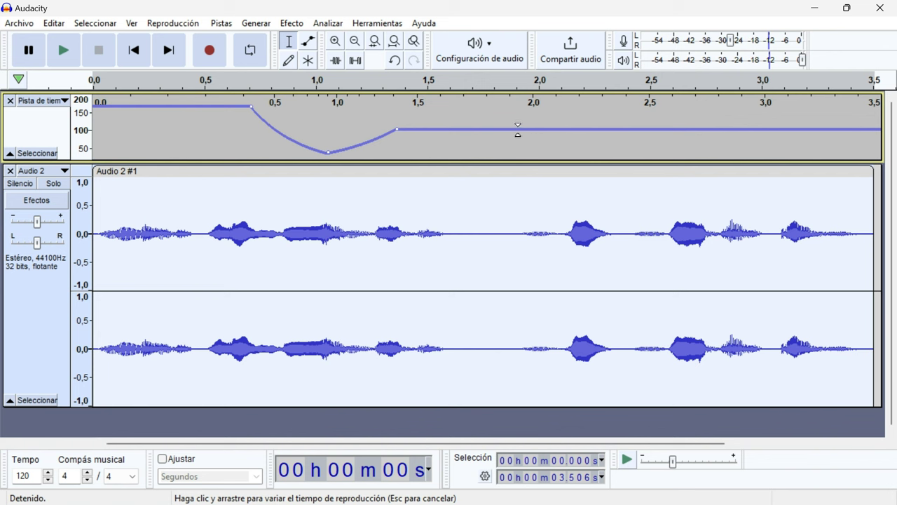
Step: Add further speed points: about 100 % at 1.9 s, 175 % at 2.15 s, 50 % at 2.6 s and 100 % at 3.05 s
left_click_drag(517, 129, 517, 128)
left_click_drag(581, 129, 577, 103)
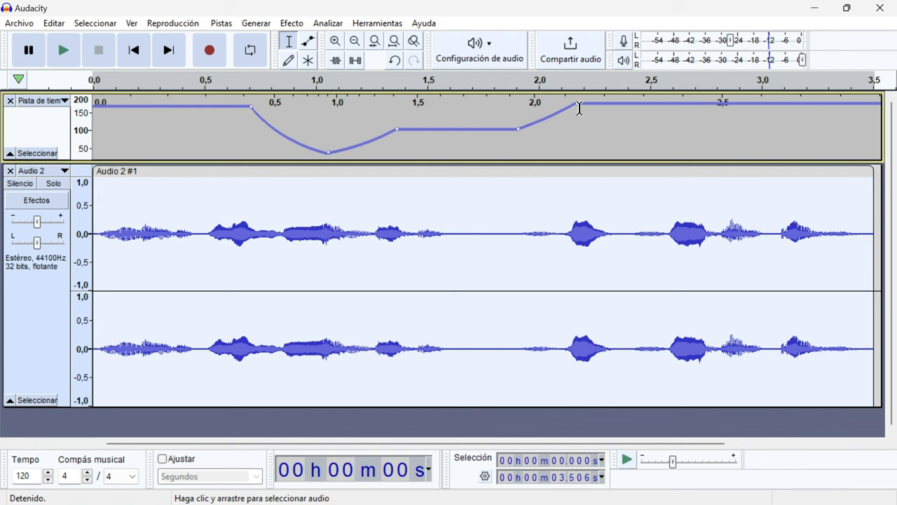
left_click(676, 105)
left_click_drag(676, 105, 678, 149)
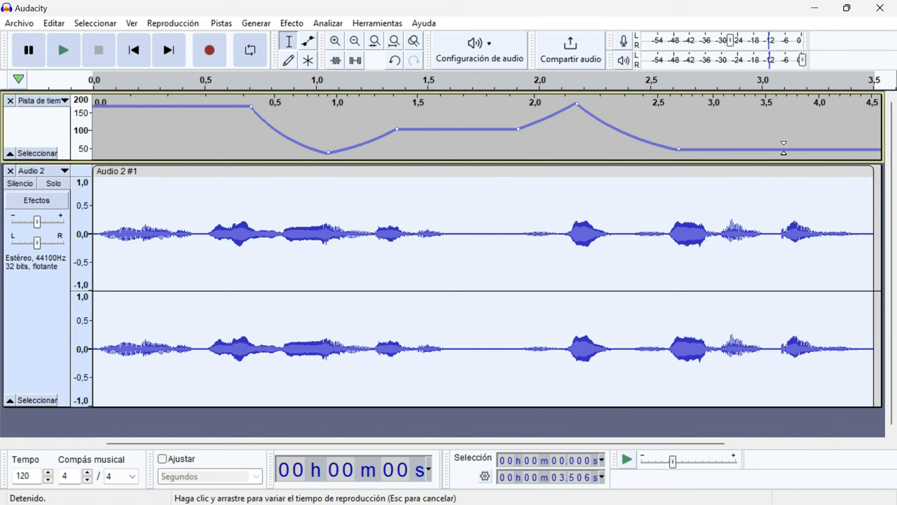
left_click_drag(774, 148, 774, 128)
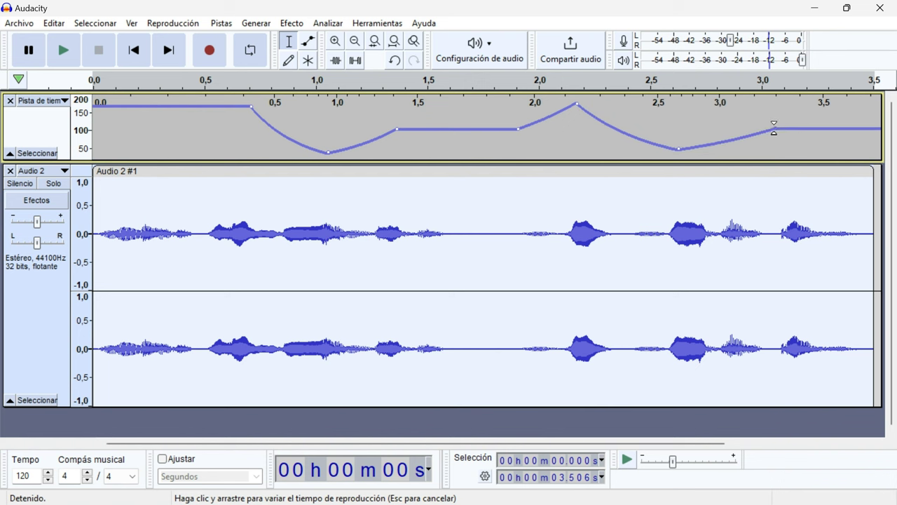
Step: Play the Audio 2 track to hear the speed variations from the time track, and clear the selection
left_click(75, 56)
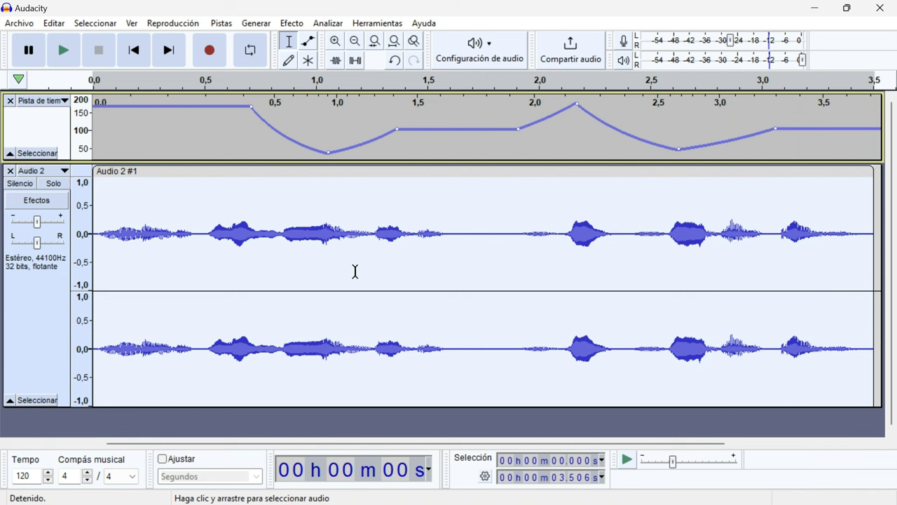
left_click(184, 413)
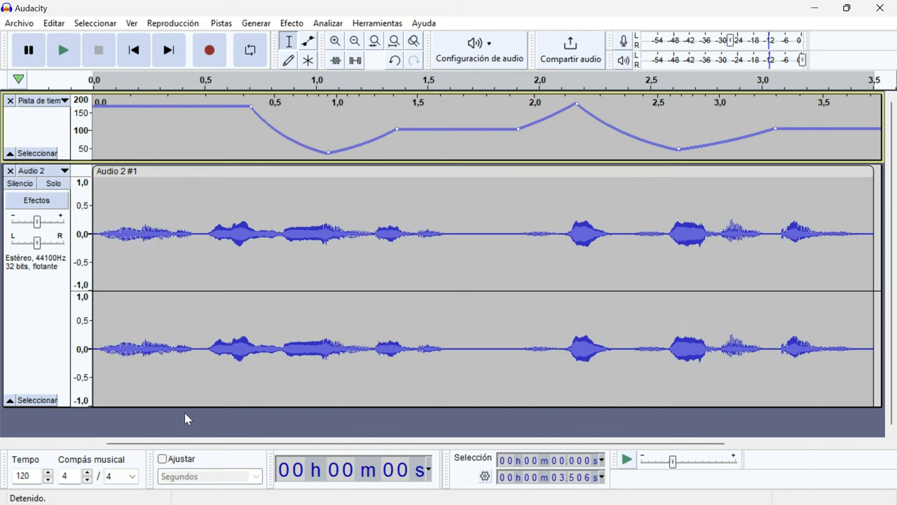
Step: Apply the Change Pitch effect with a +20 percent change to the Audio 2 clip and play the result
double_click(310, 238)
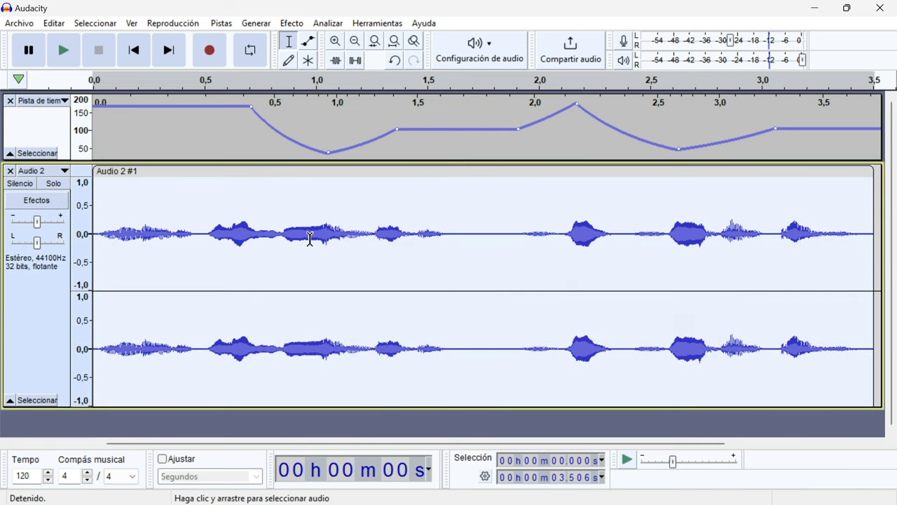
left_click(291, 24)
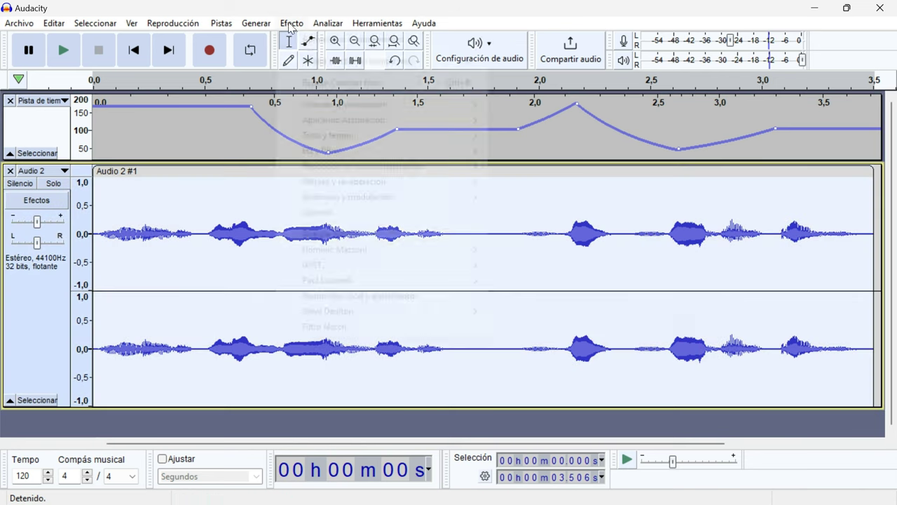
mouse_move(442, 141)
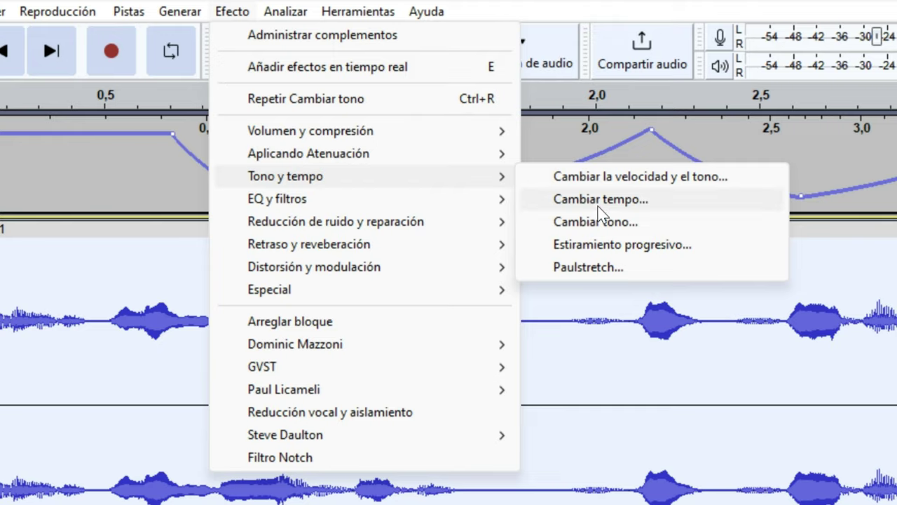
left_click(595, 222)
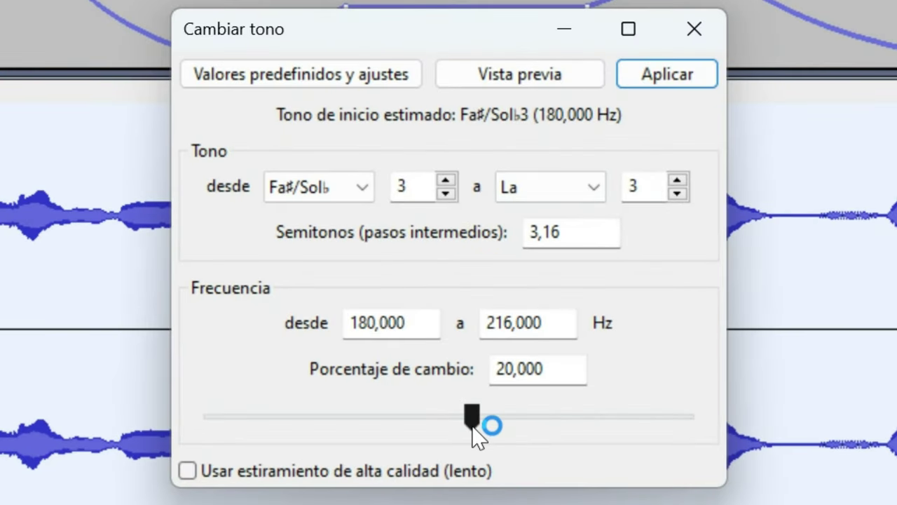
double_click(526, 374)
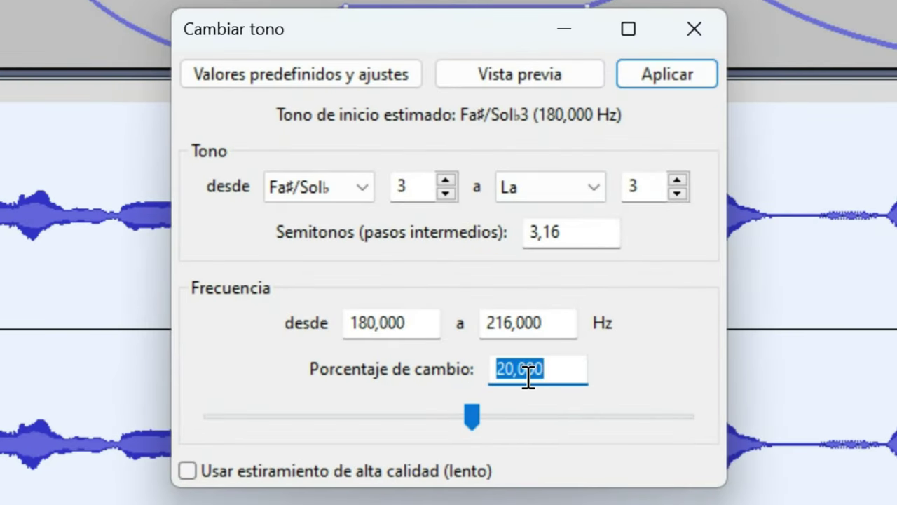
type("+0")
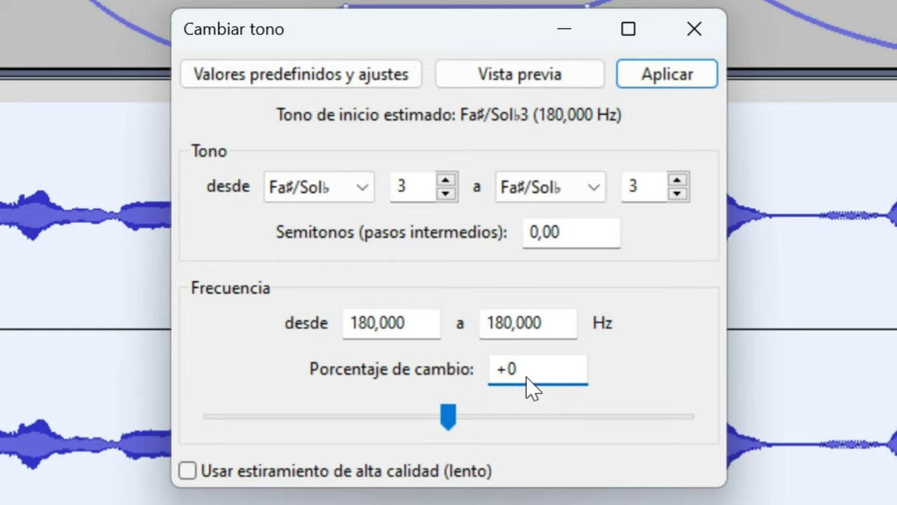
key("BackSpace")
type("20")
key("Return")
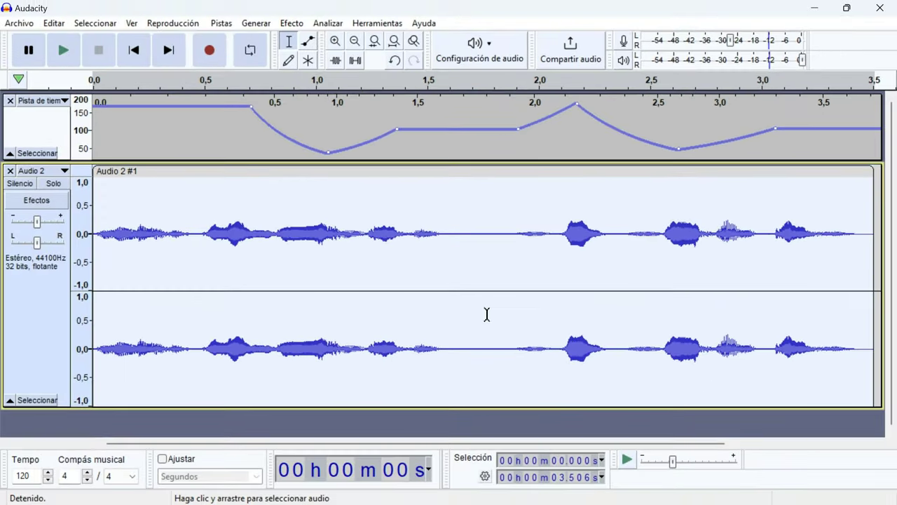
key("space")
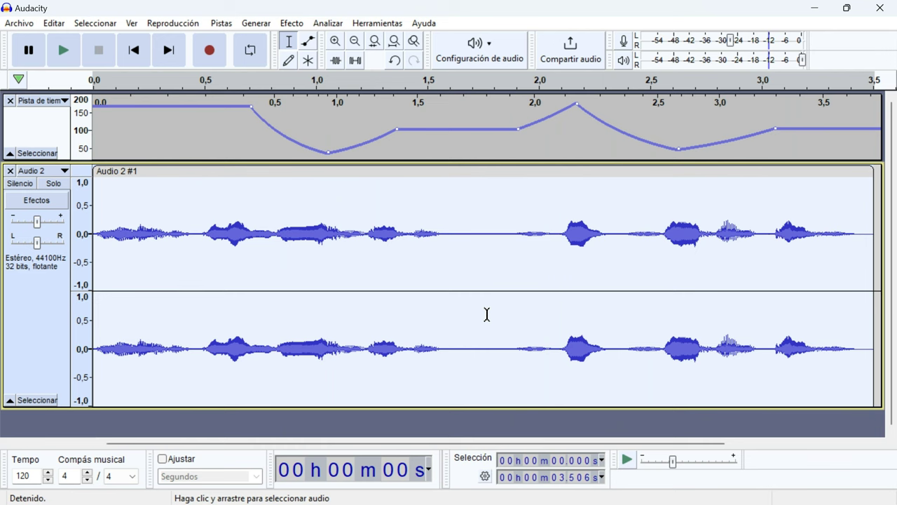
Step: Apply the Change Pitch effect with a -20 percent change to the Audio 2 clip and play the result
left_click(292, 23)
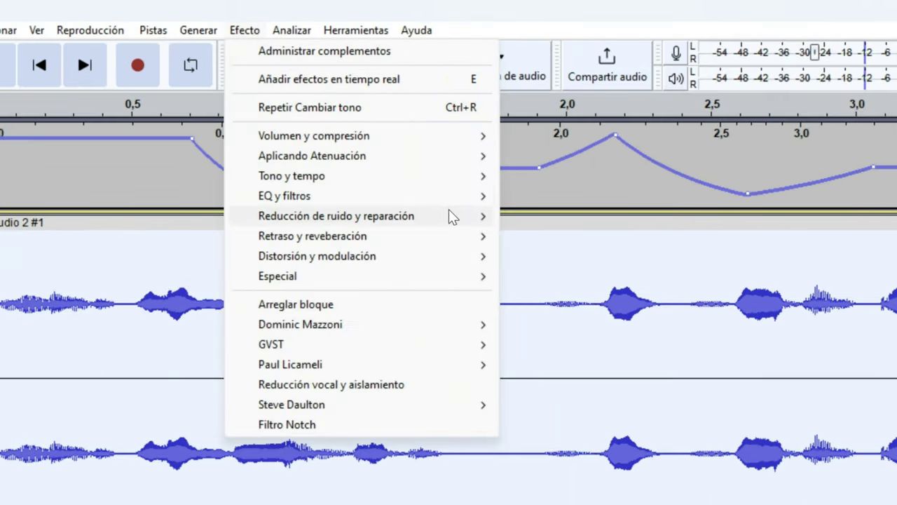
mouse_move(465, 179)
left_click(565, 214)
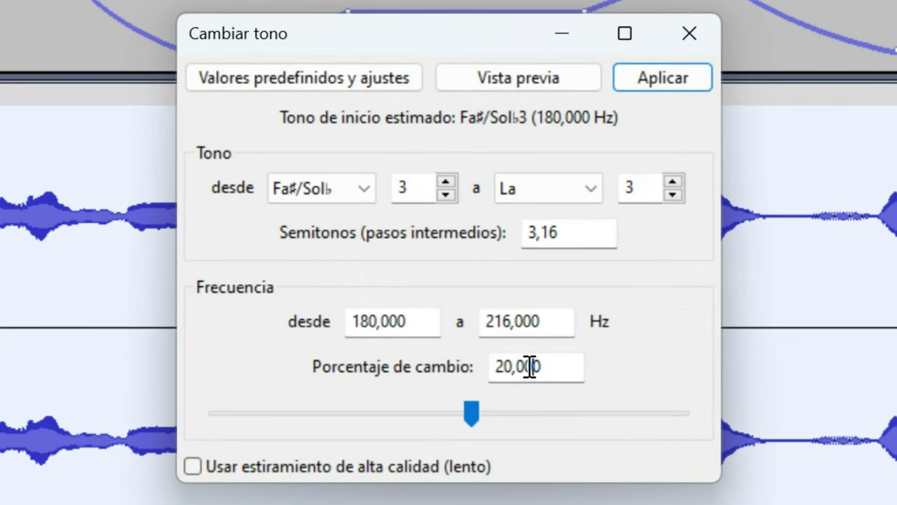
double_click(530, 366)
type("-20")
key("Return")
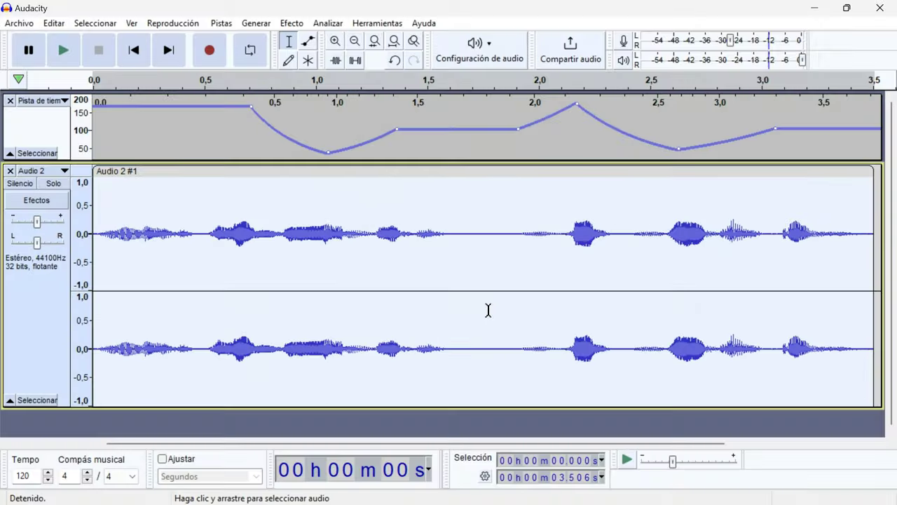
key("space")
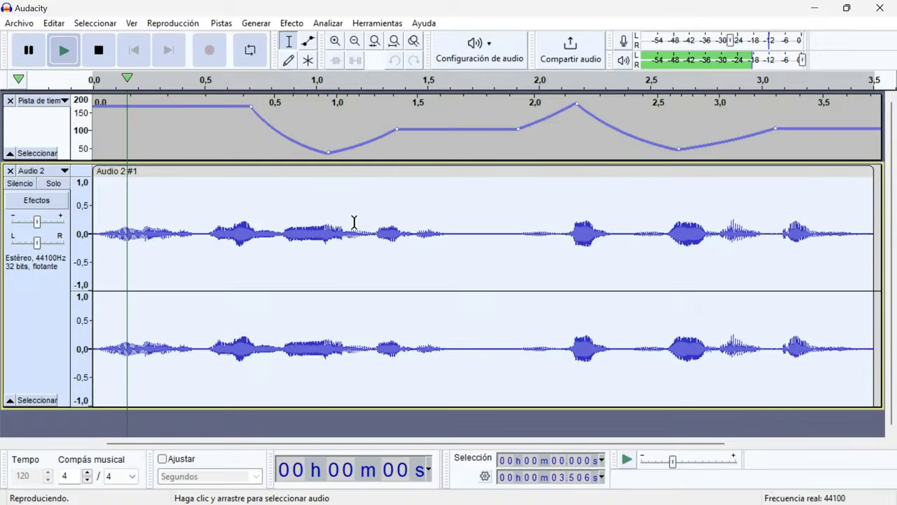